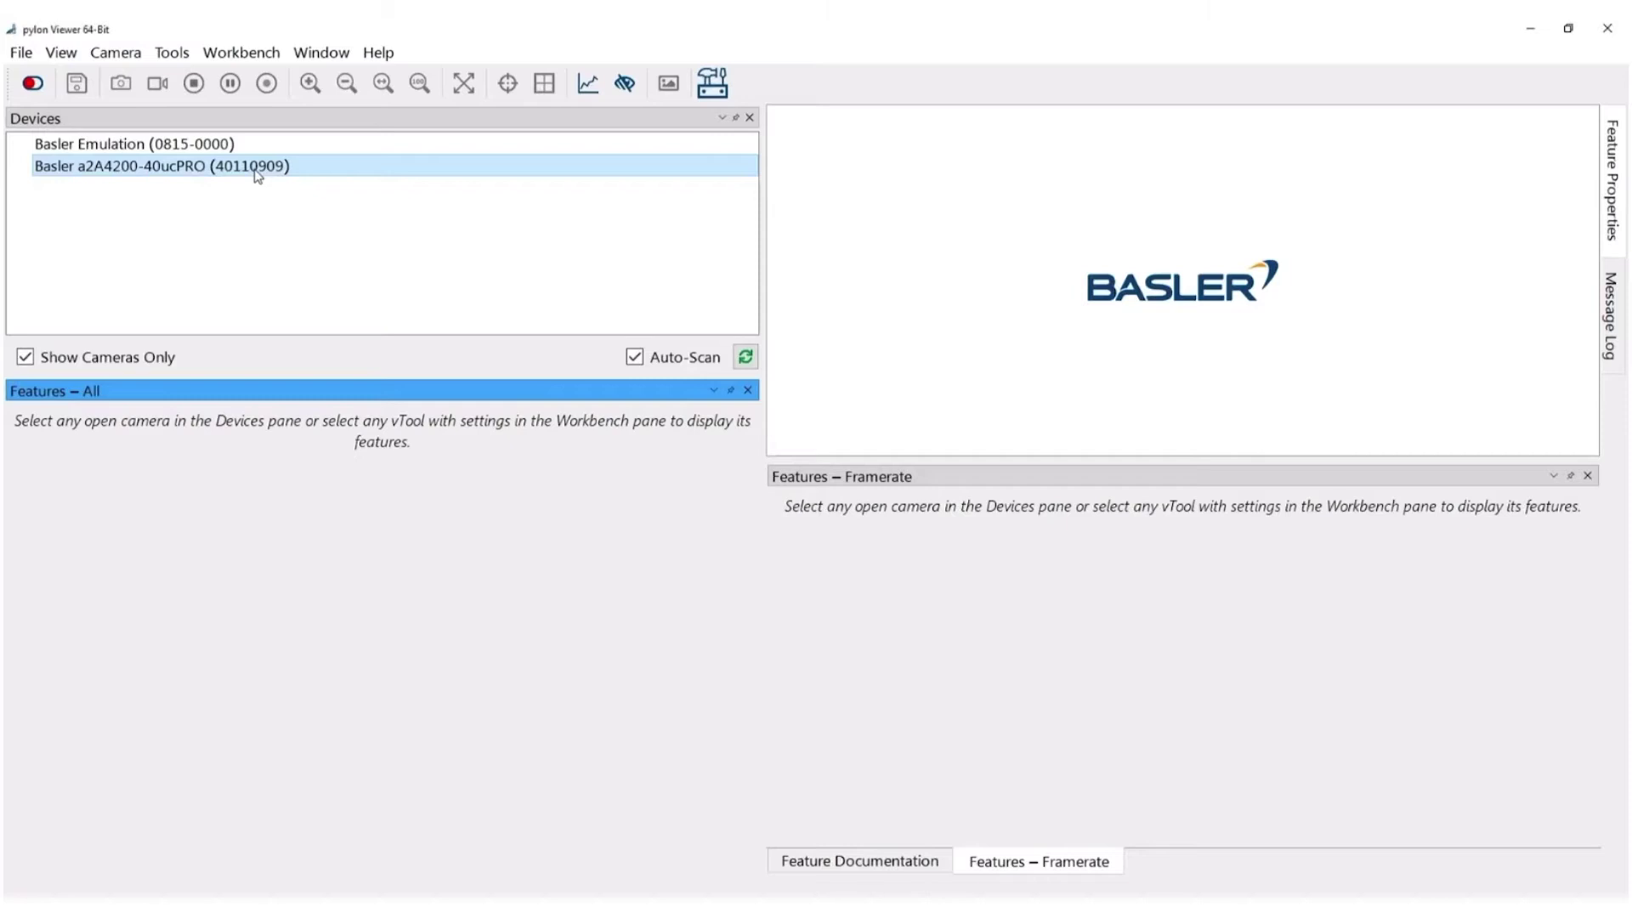
Open the a2A4200 camera and filter its features by the 'Controlling the frame rate' common task.
{"action": "double_click", "coordinate": [256, 166]}
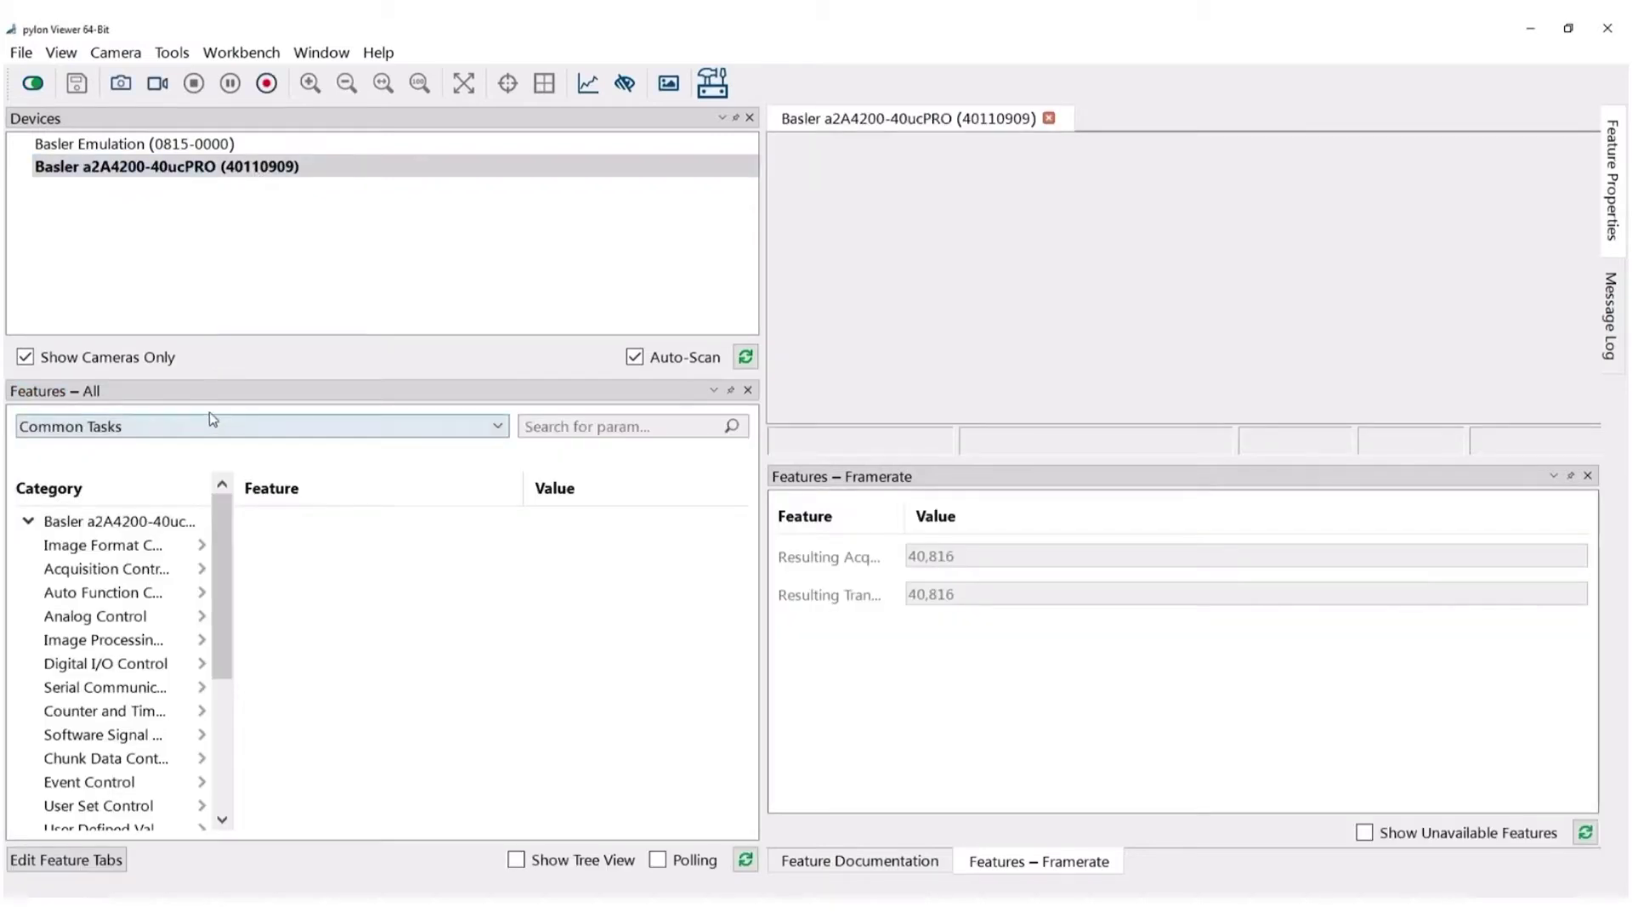
{"action": "left_click", "coordinate": [488, 430]}
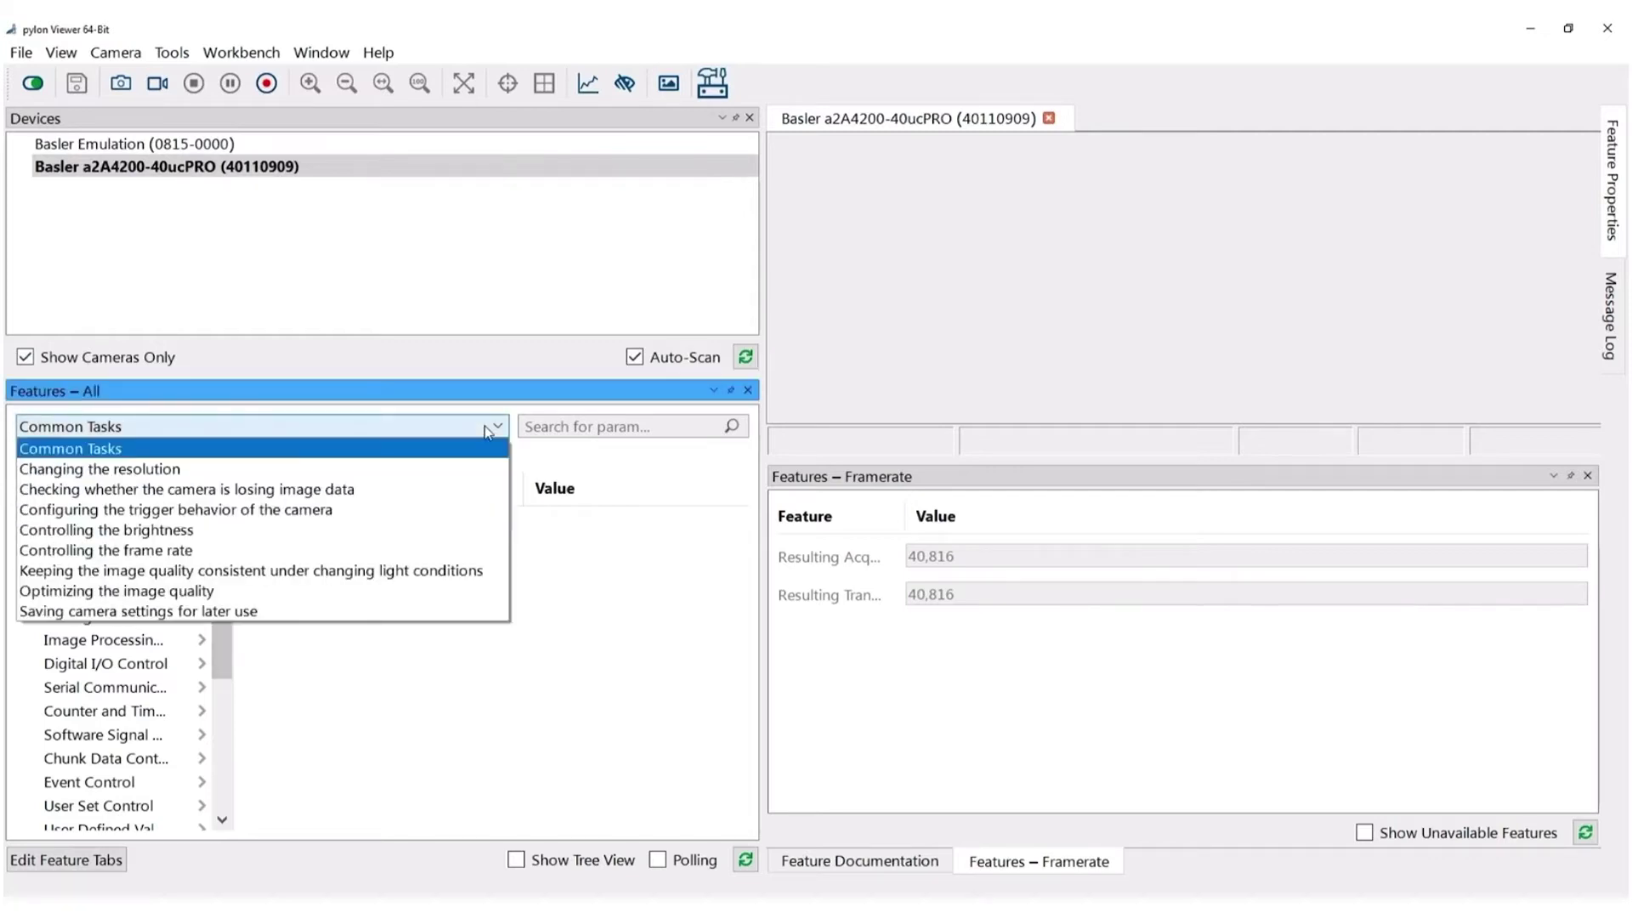
{"action": "left_click", "coordinate": [174, 550]}
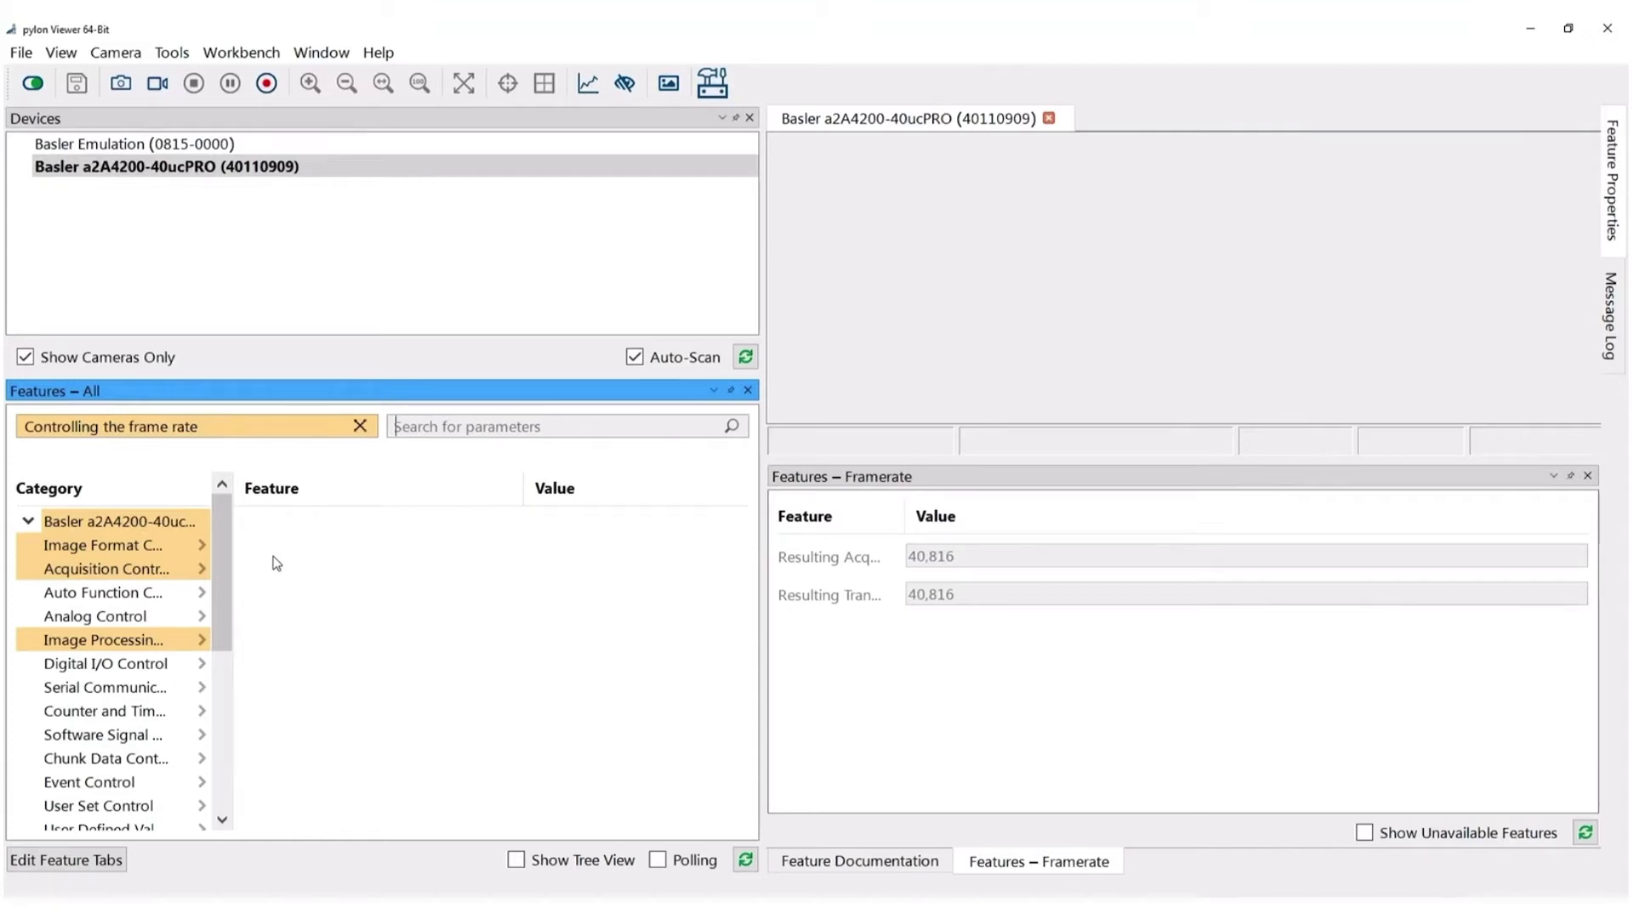
Resize the image ROI in Image Format Controls to see how the frame rate changes.
{"action": "left_click", "coordinate": [148, 548]}
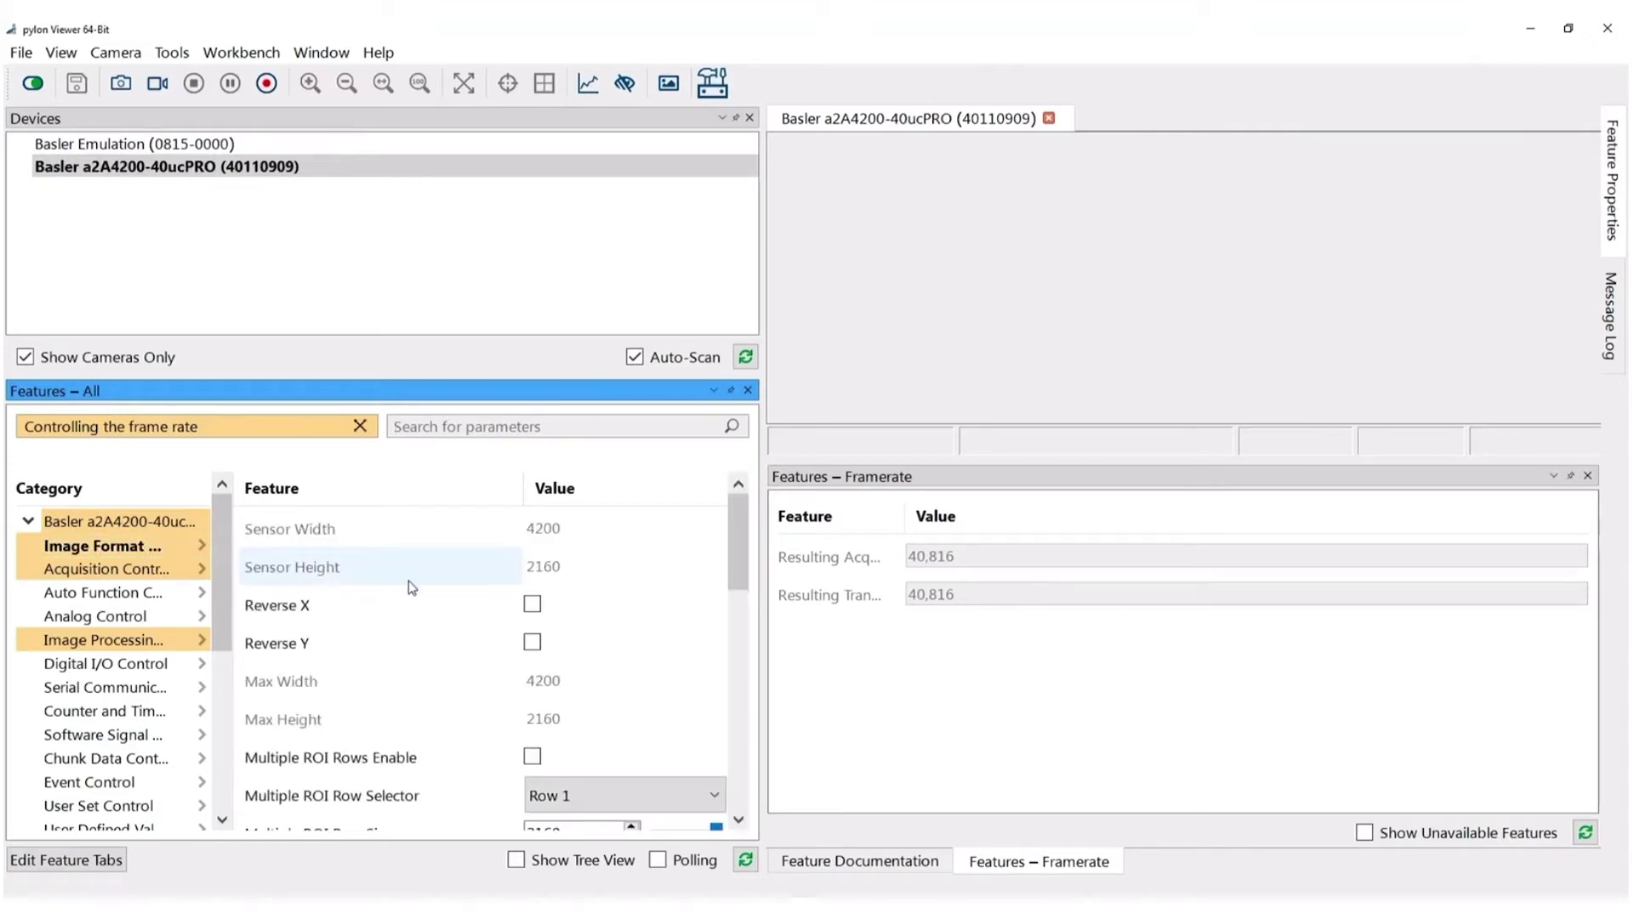
{"action": "scroll", "coordinate": [736, 575], "scroll_direction": "down", "scroll_amount": 3}
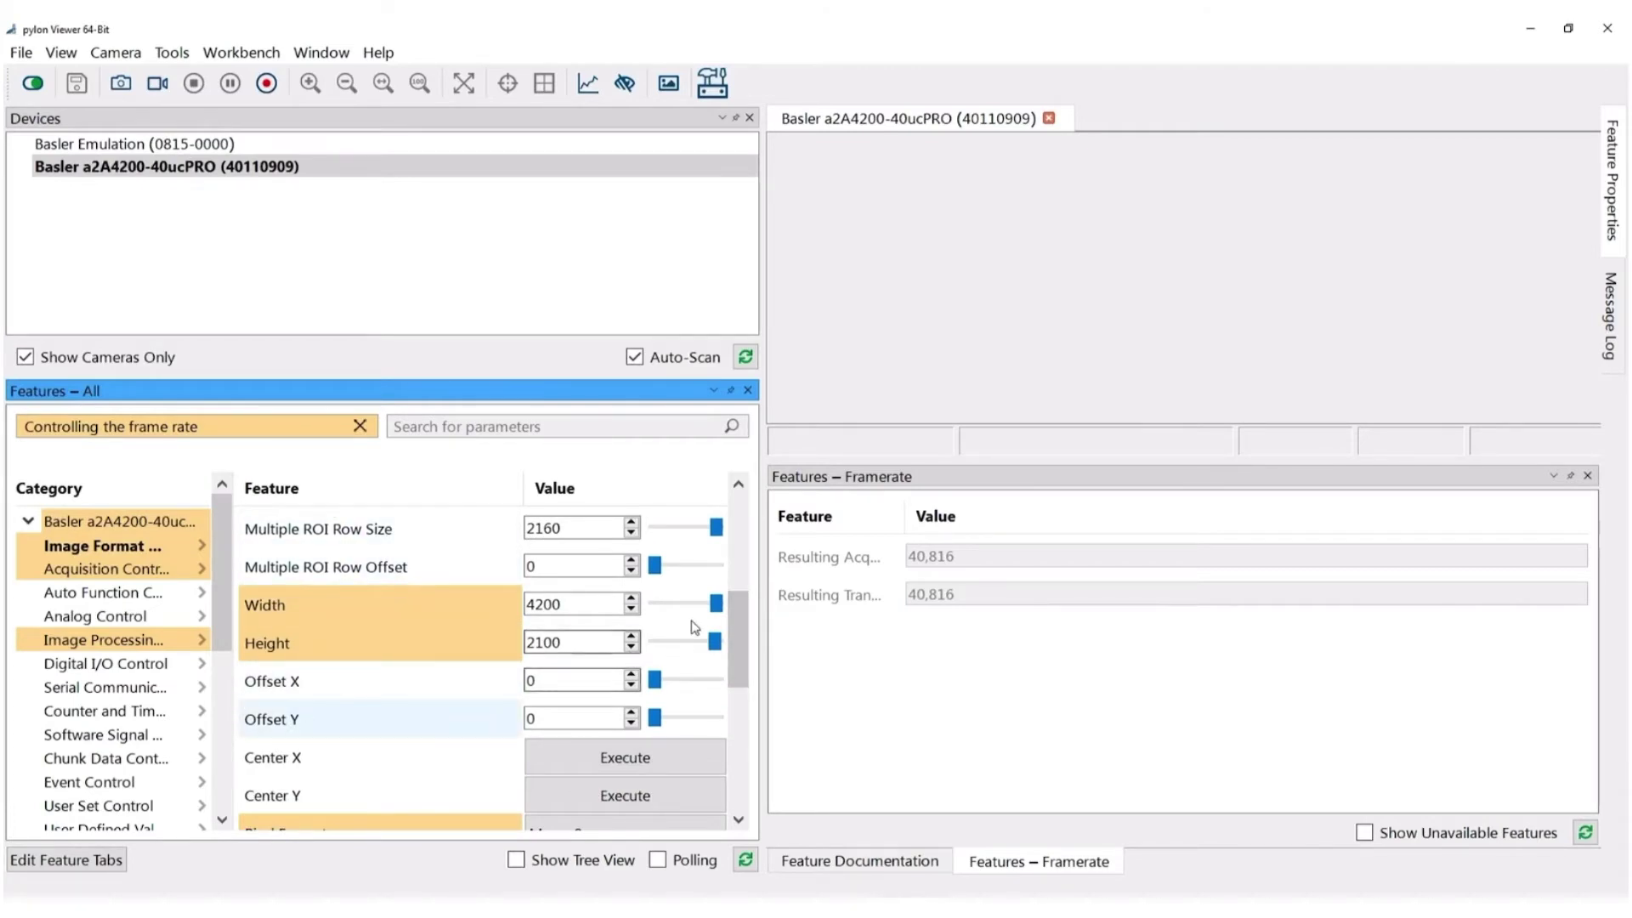
{"action": "left_click_drag", "start_coordinate": [716, 605], "coordinate": [718, 646]}
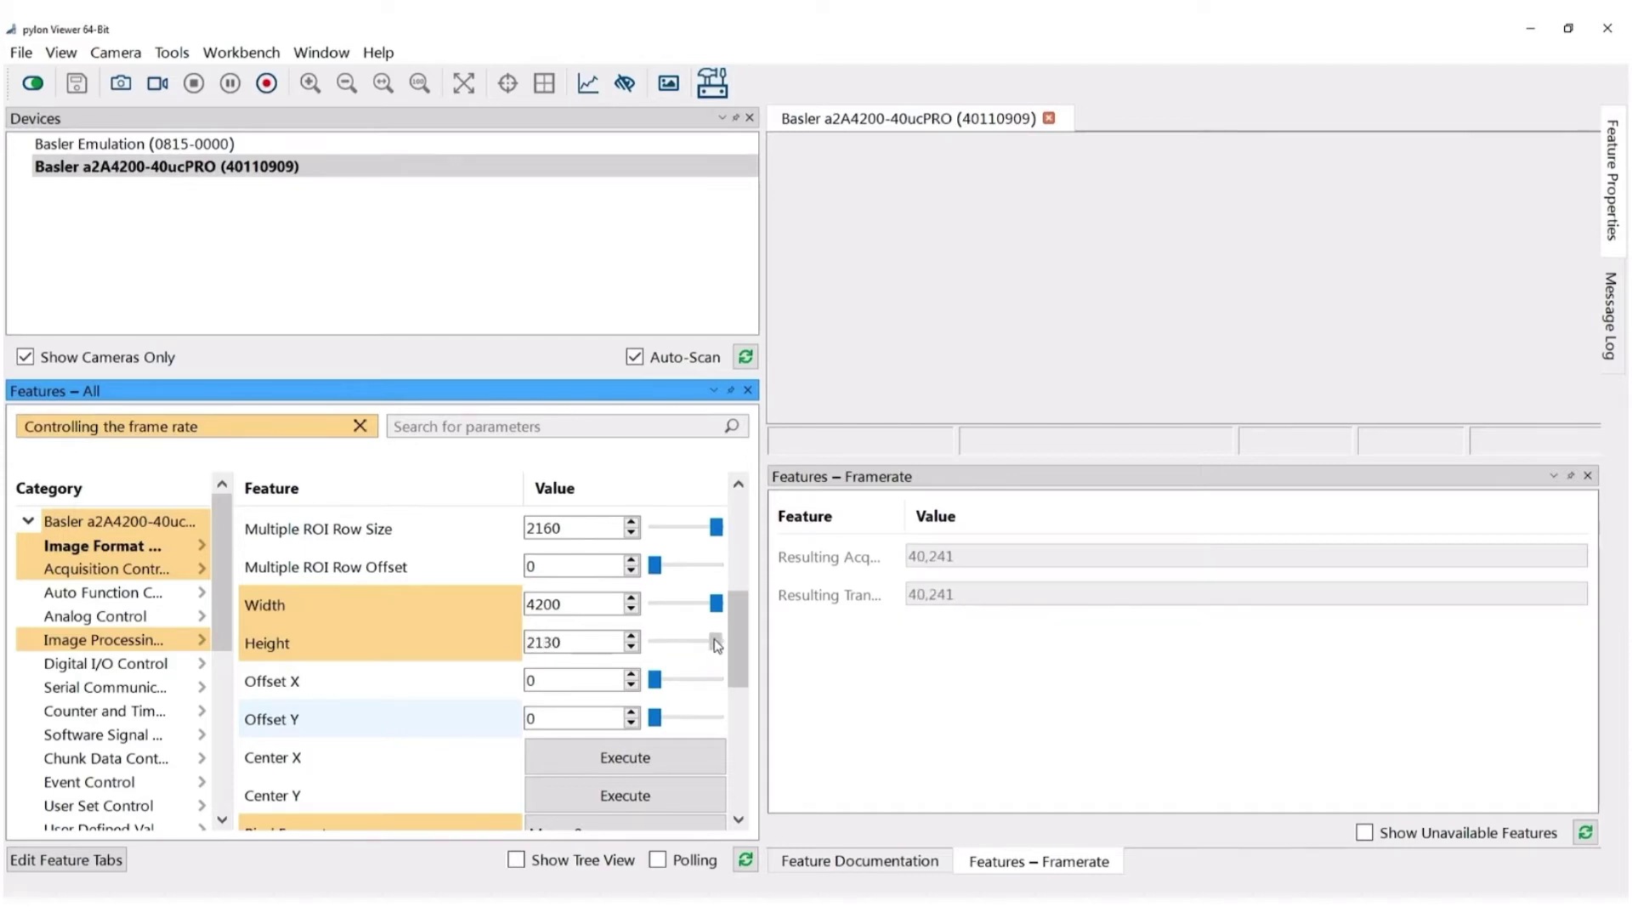
Run a brief continuous live grab, then return the ROI height to 2100.
{"action": "left_click", "coordinate": [156, 91]}
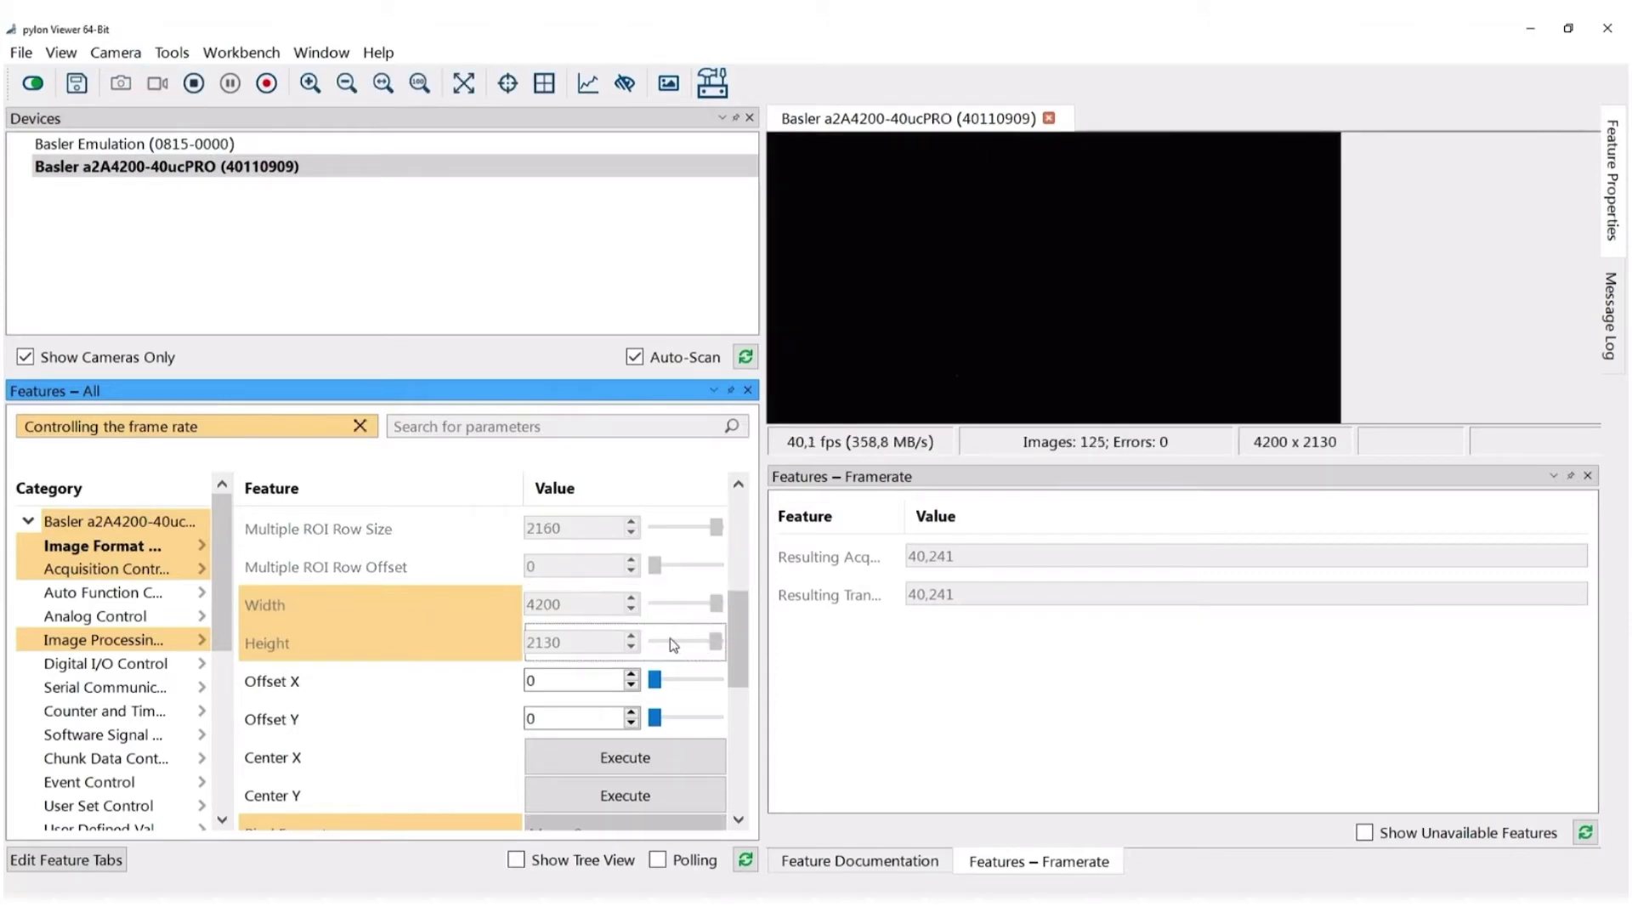
{"action": "left_click", "coordinate": [195, 84]}
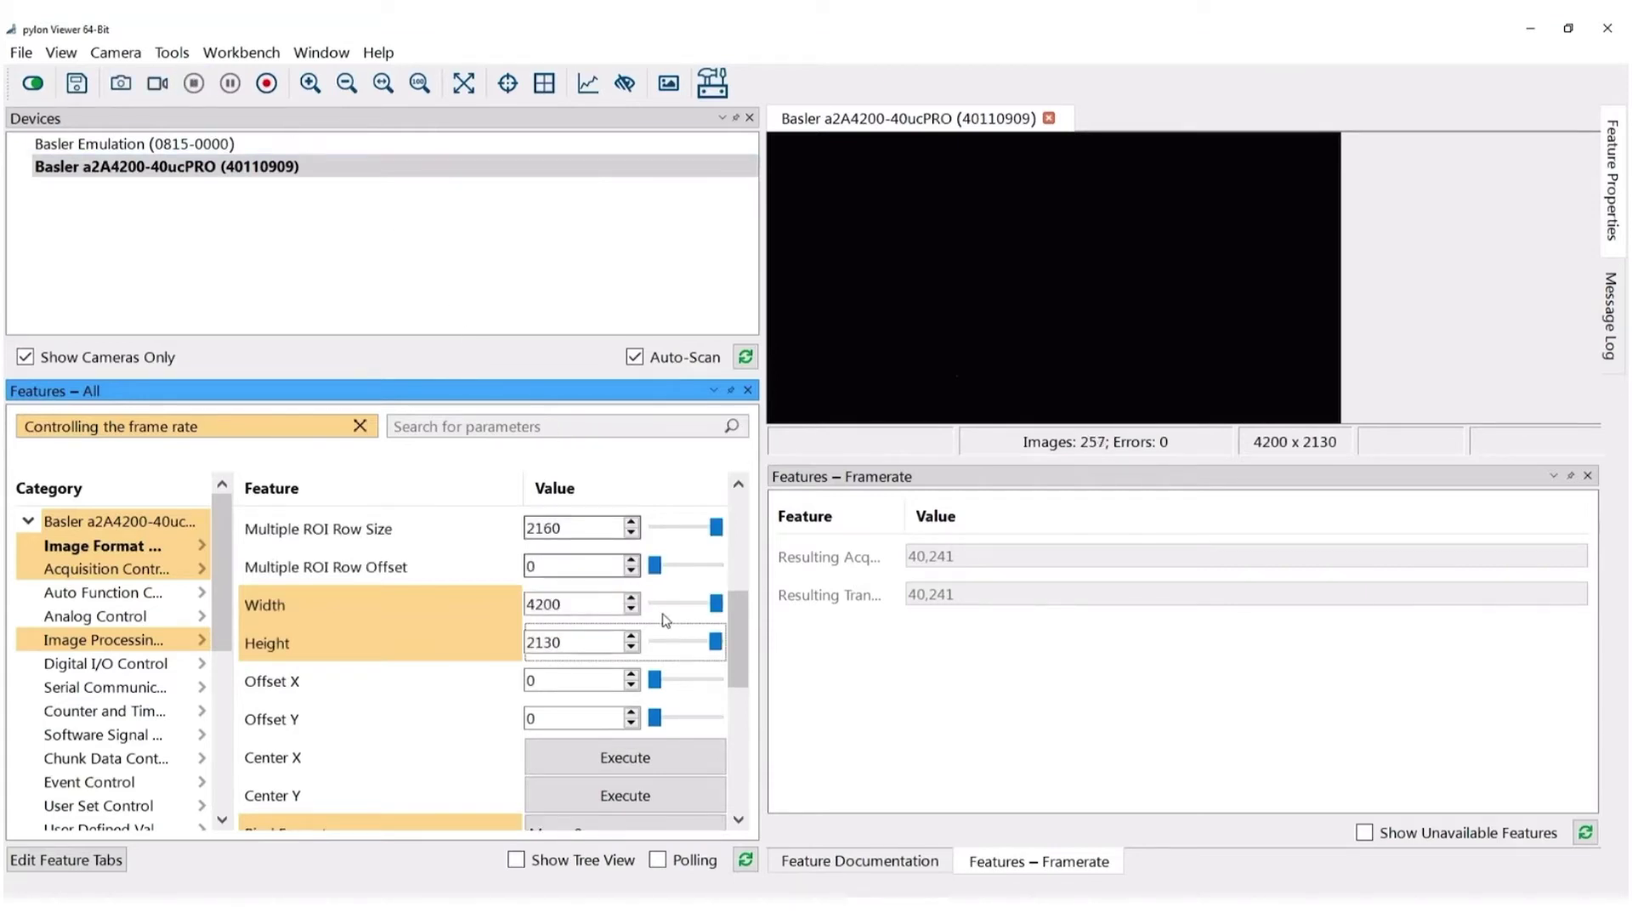
{"action": "mouse_move", "coordinate": [709, 645]}
{"action": "left_mouse_down"}
{"action": "mouse_move", "coordinate": [668, 643]}
{"action": "mouse_move", "coordinate": [717, 642]}
{"action": "left_mouse_up"}
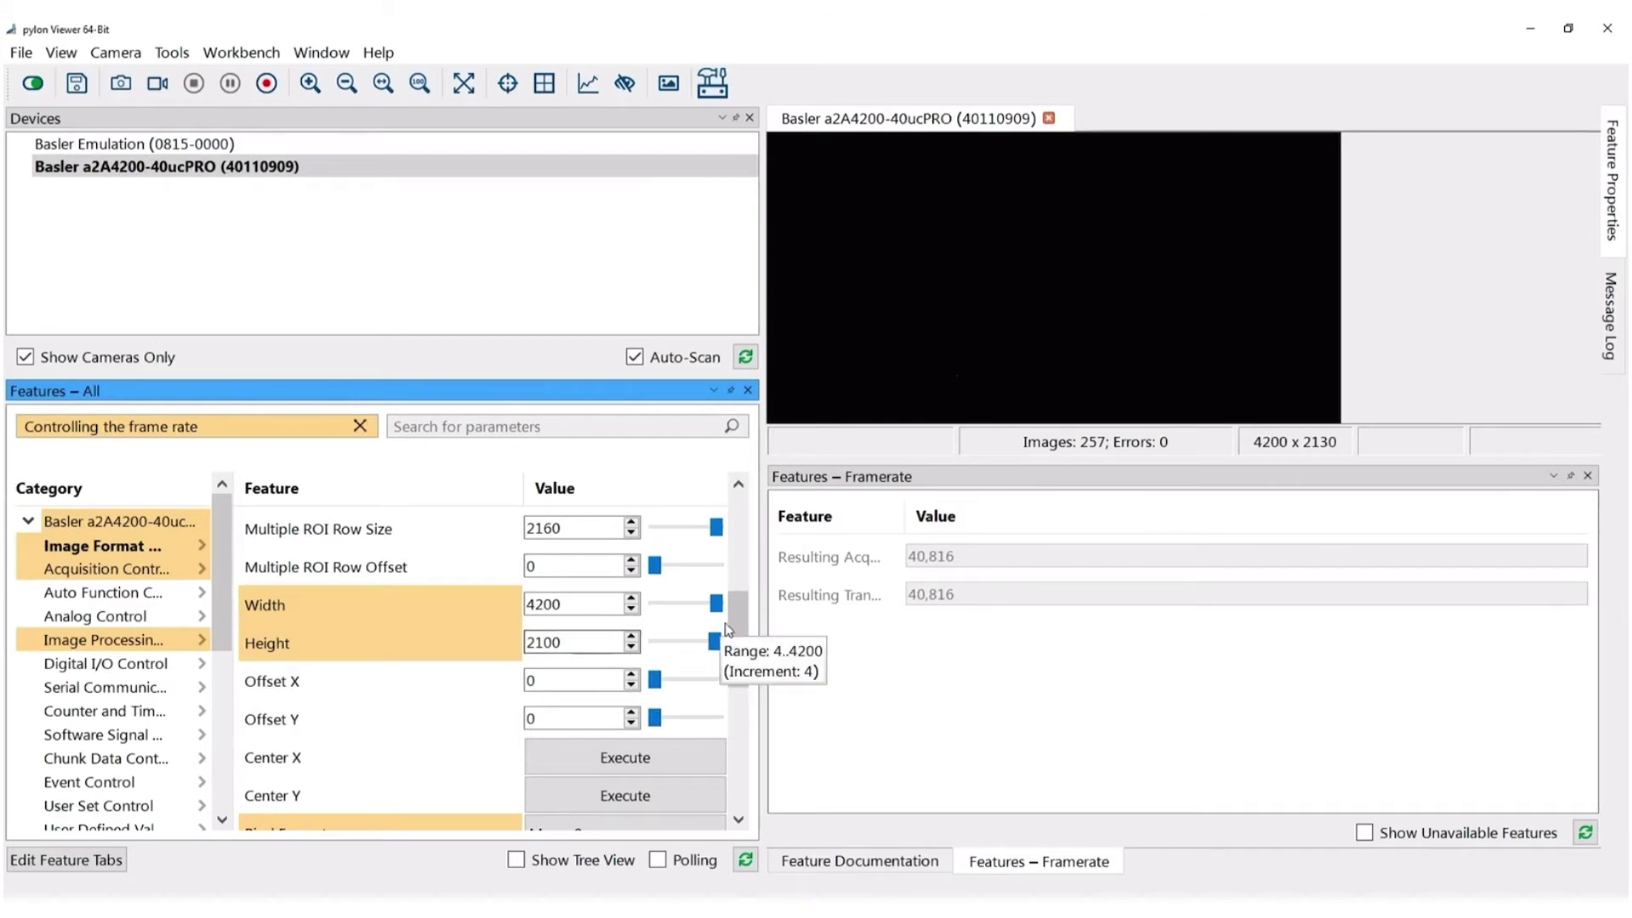
{"action": "left_click_drag", "start_coordinate": [733, 620], "coordinate": [737, 662]}
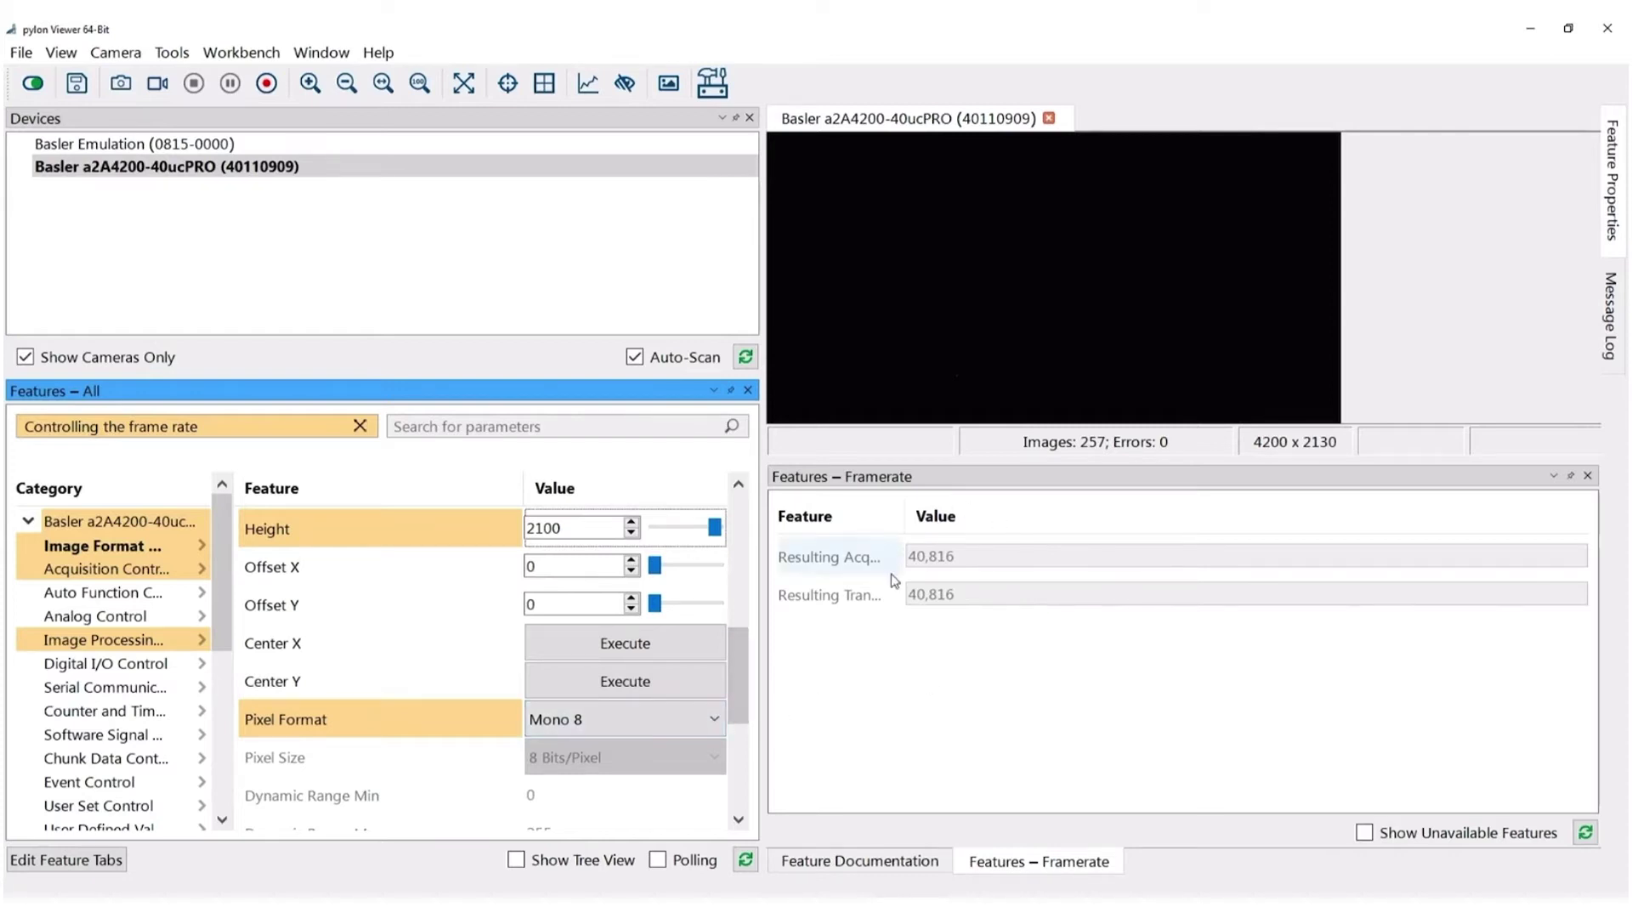
Try Mono 12 and Mono 12p pixel formats, then revert the pixel format to Mono 8.
{"action": "left_click", "coordinate": [714, 719]}
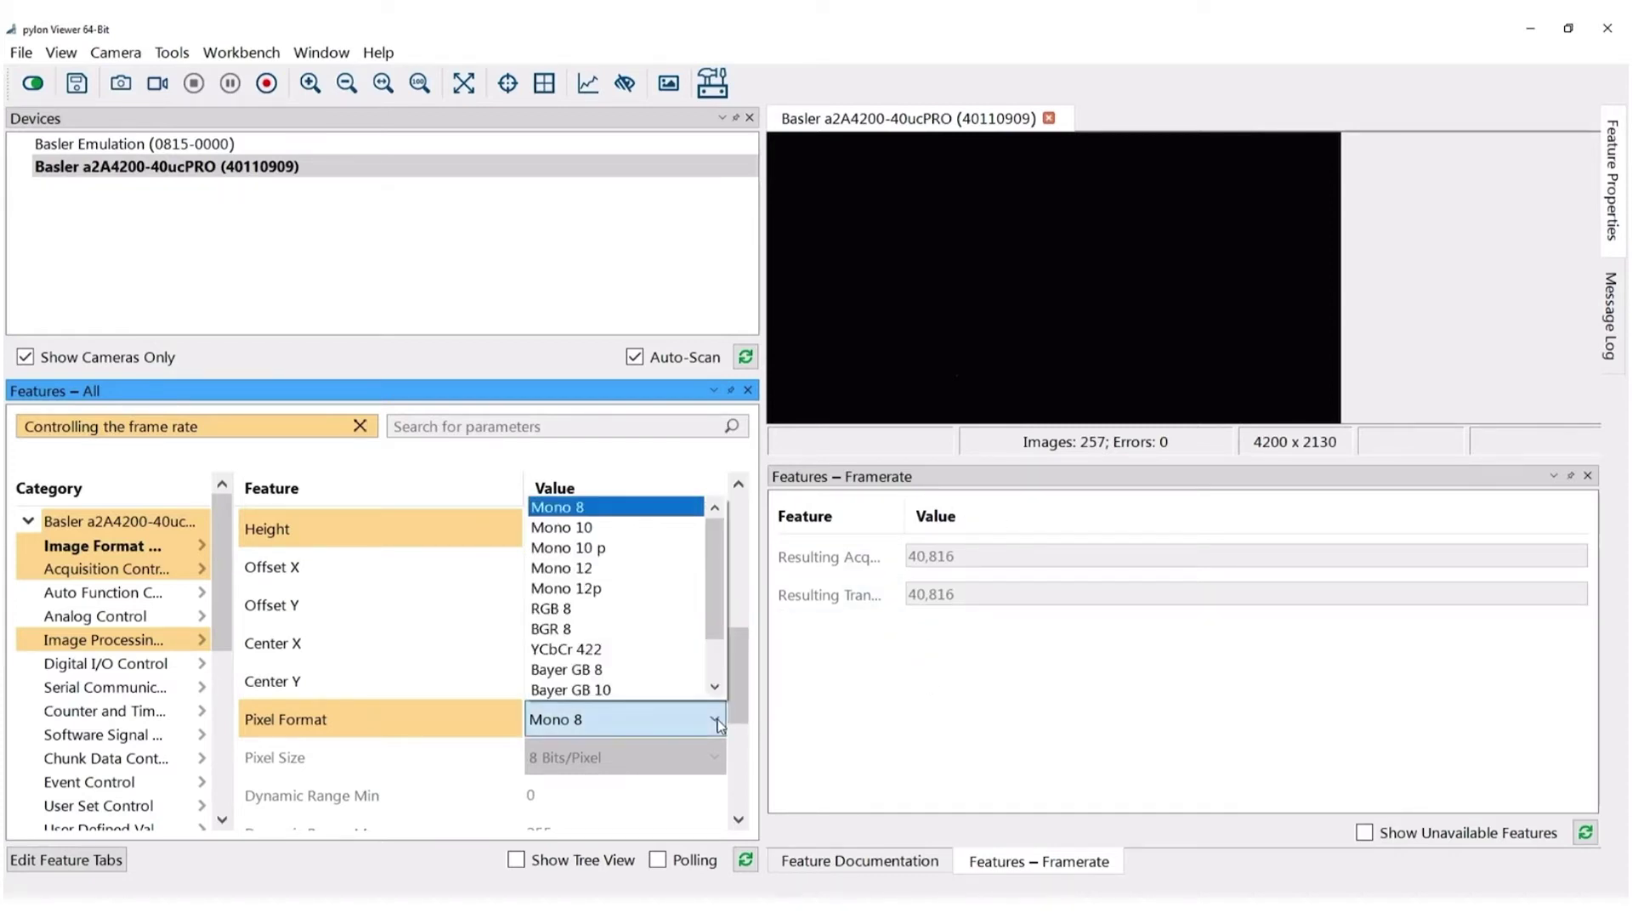
{"action": "left_click", "coordinate": [624, 581]}
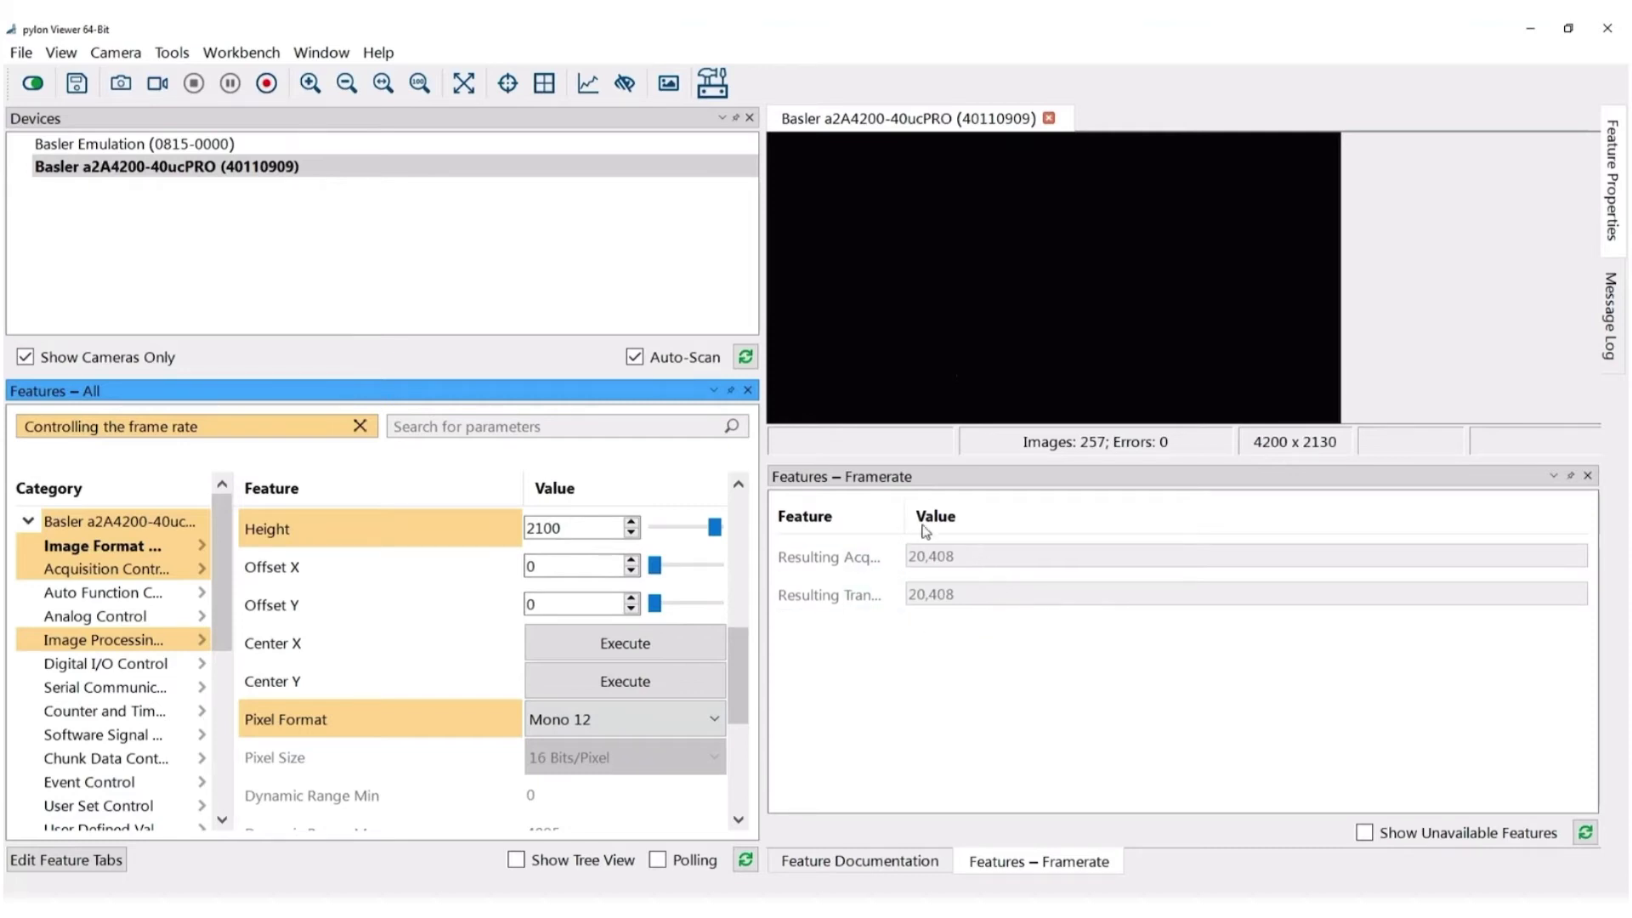
{"action": "left_click", "coordinate": [716, 721]}
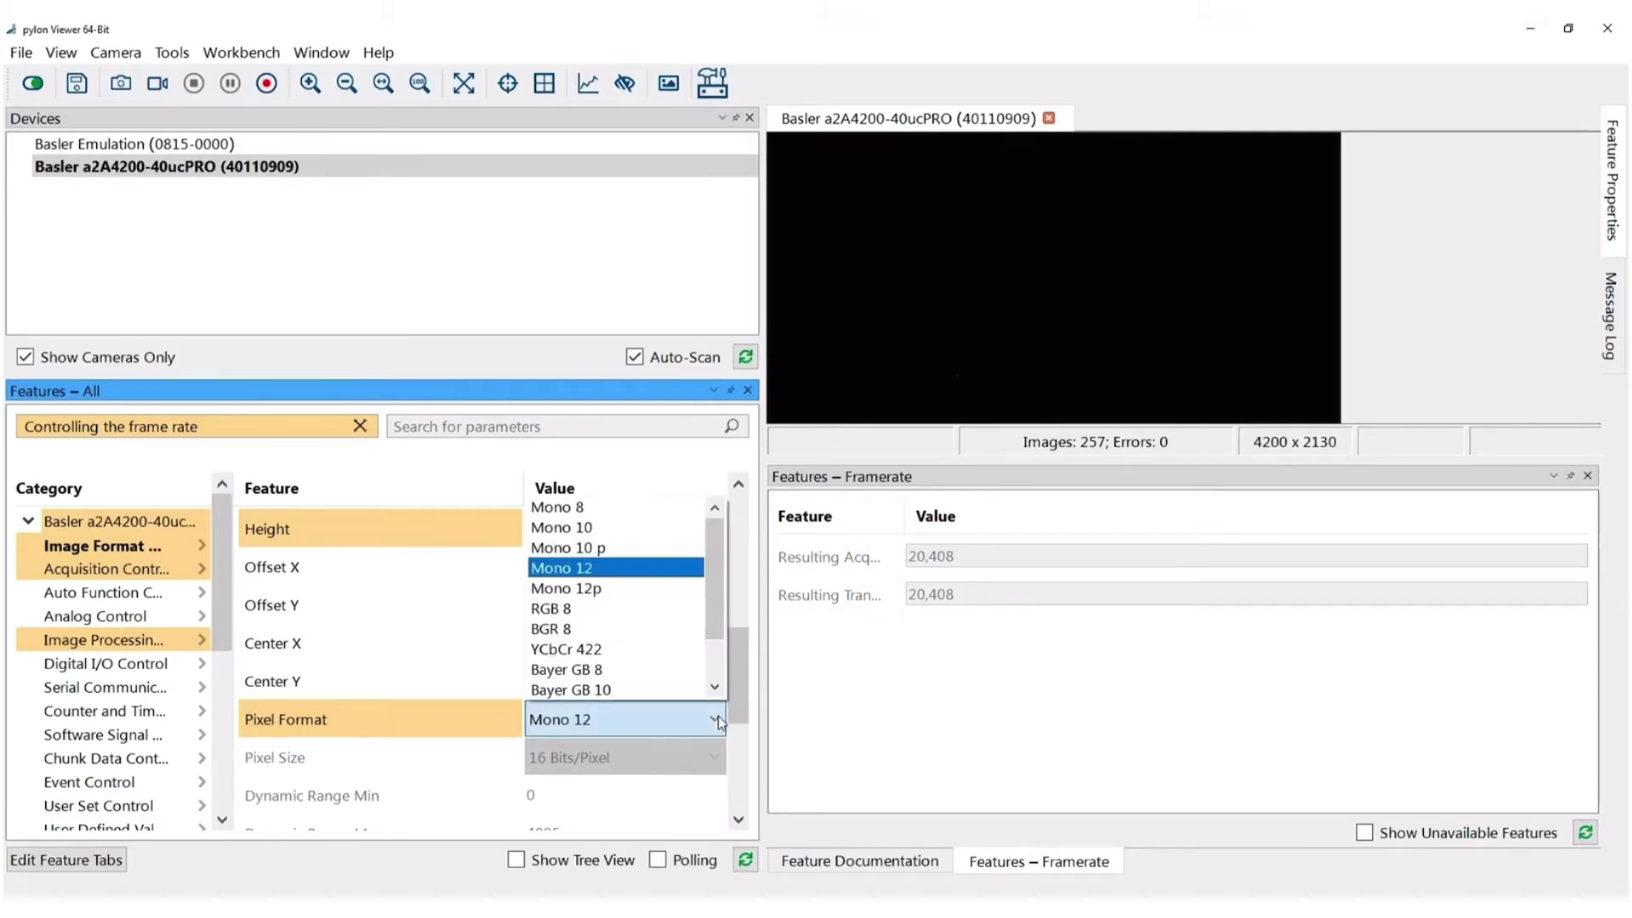
{"action": "left_click", "coordinate": [659, 589]}
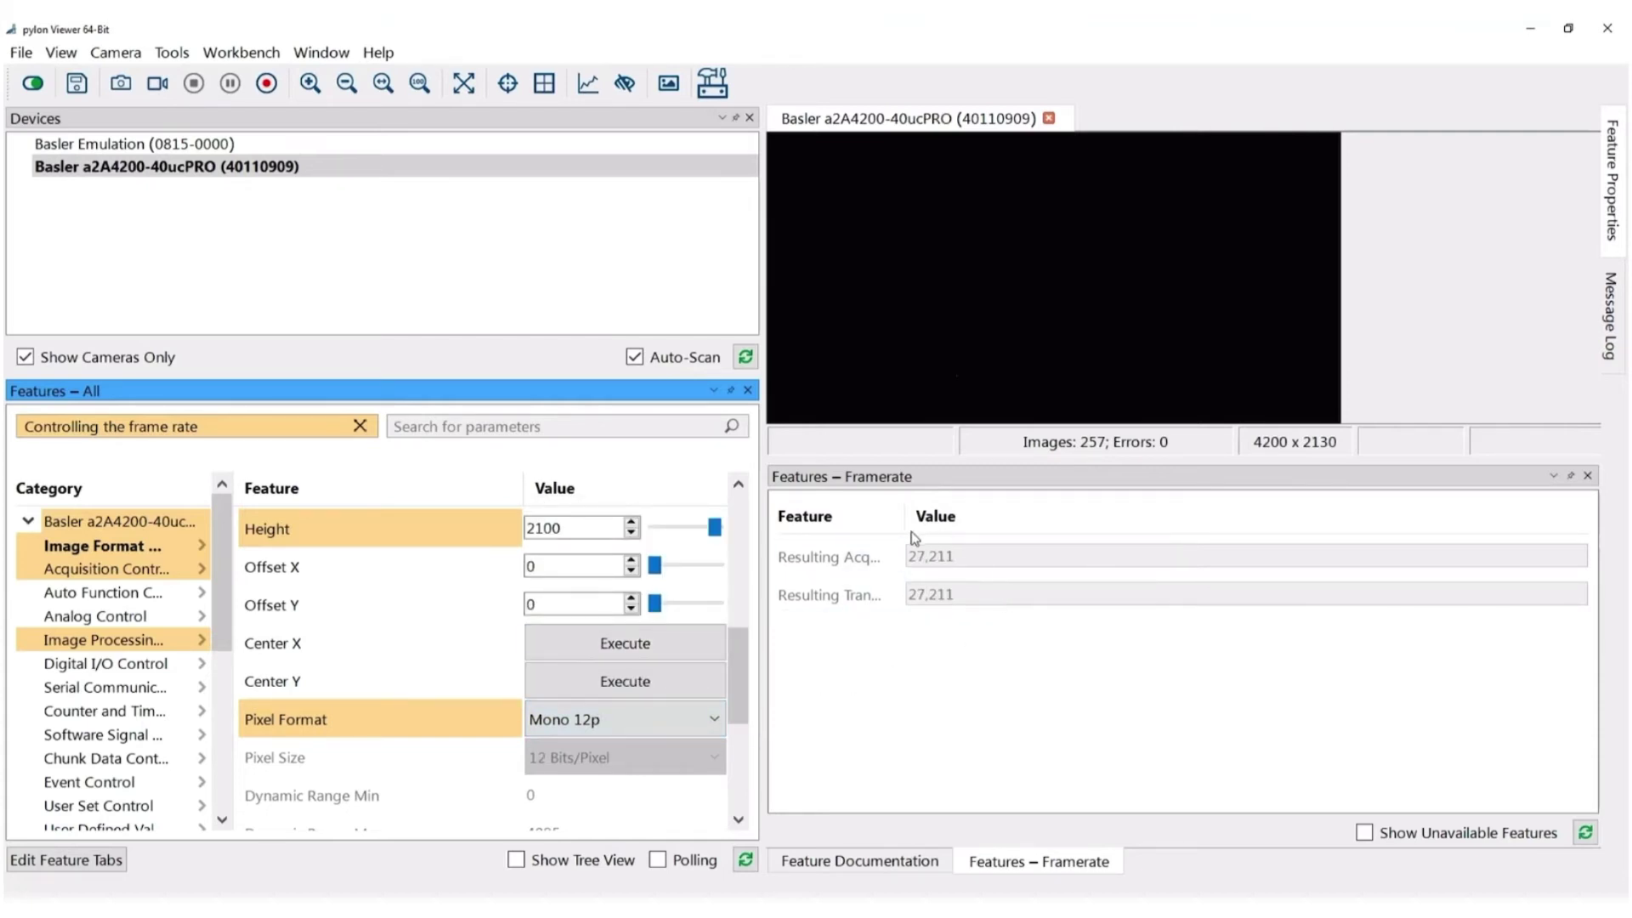
{"action": "left_click", "coordinate": [713, 719]}
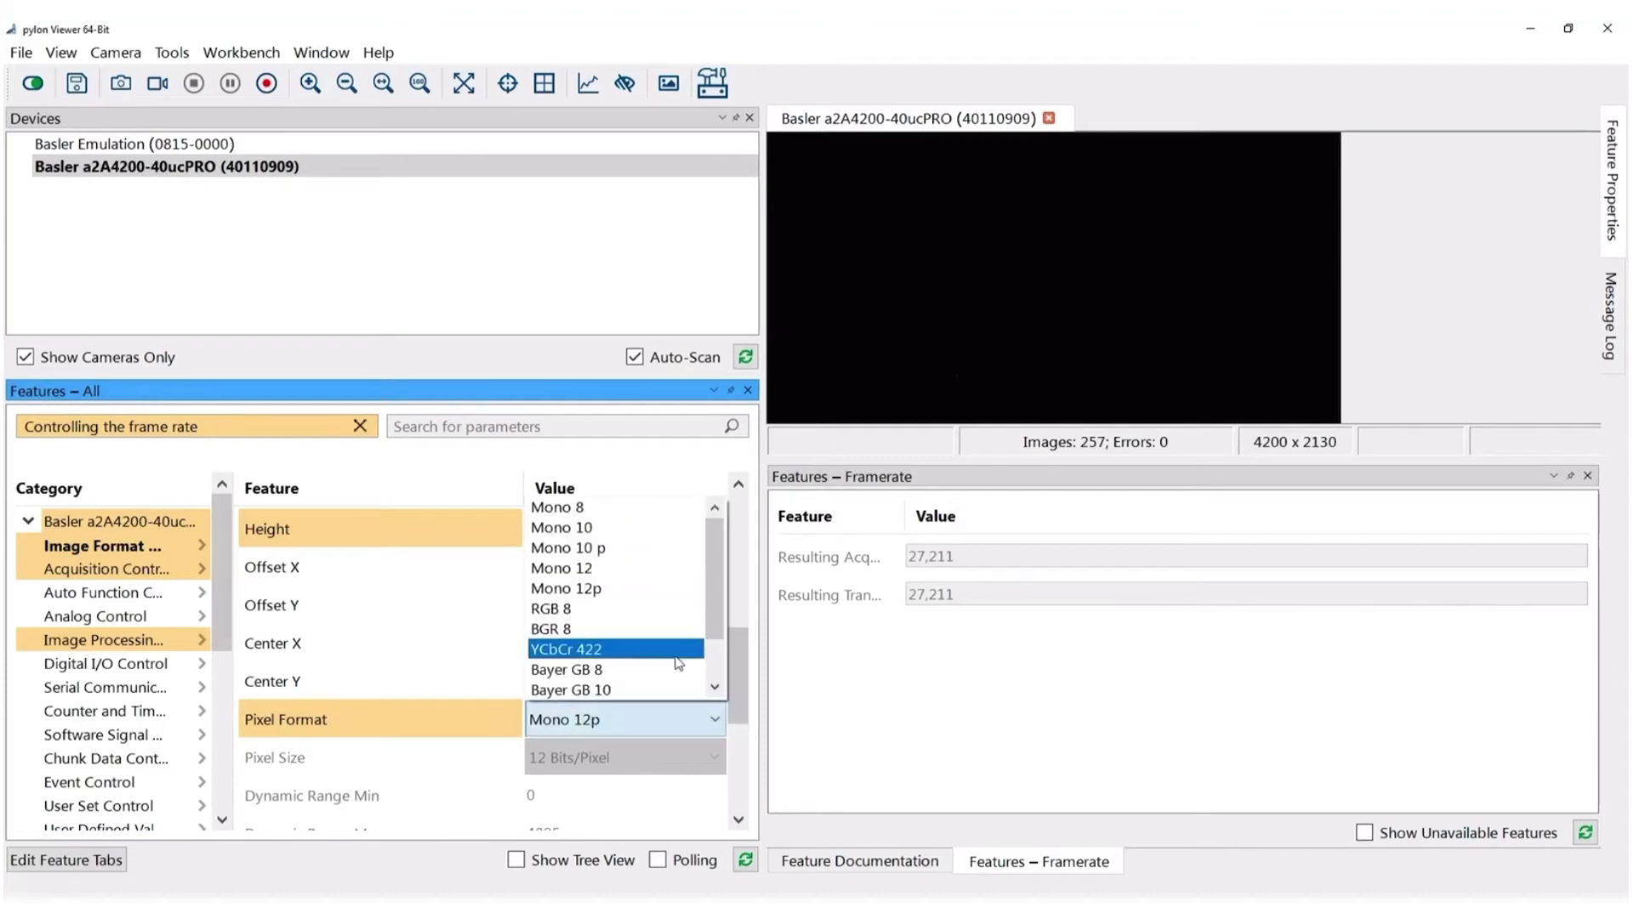
{"action": "left_click", "coordinate": [596, 507]}
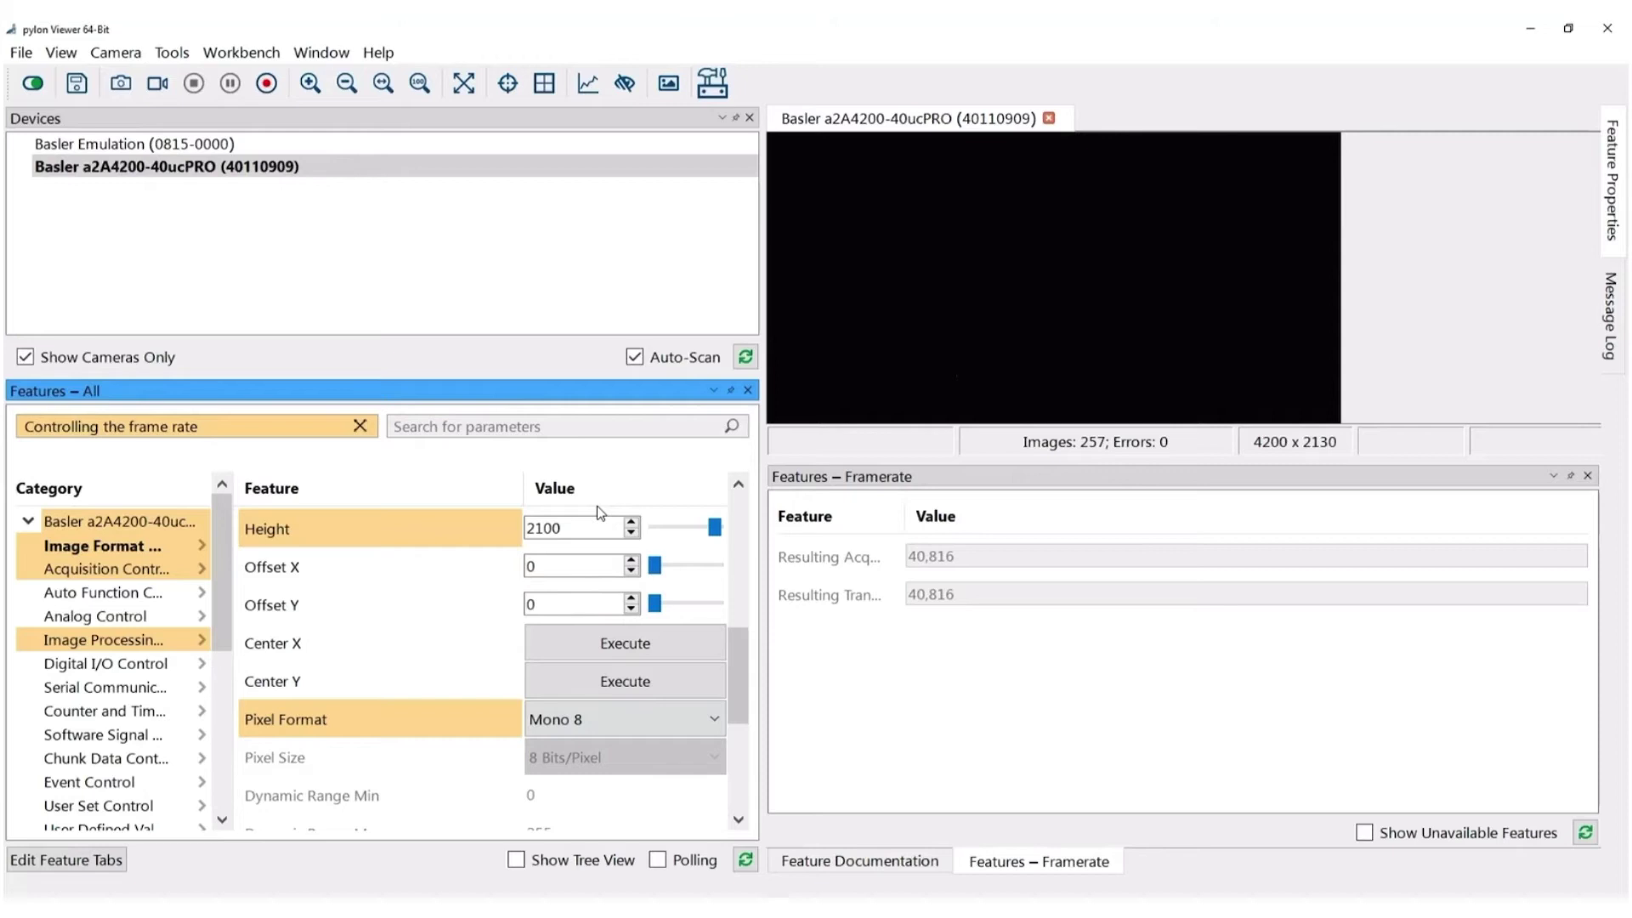
Reduce Exposure Time in Acquisition Control to its minimum to raise the resulting frame rate.
{"action": "left_click", "coordinate": [93, 569]}
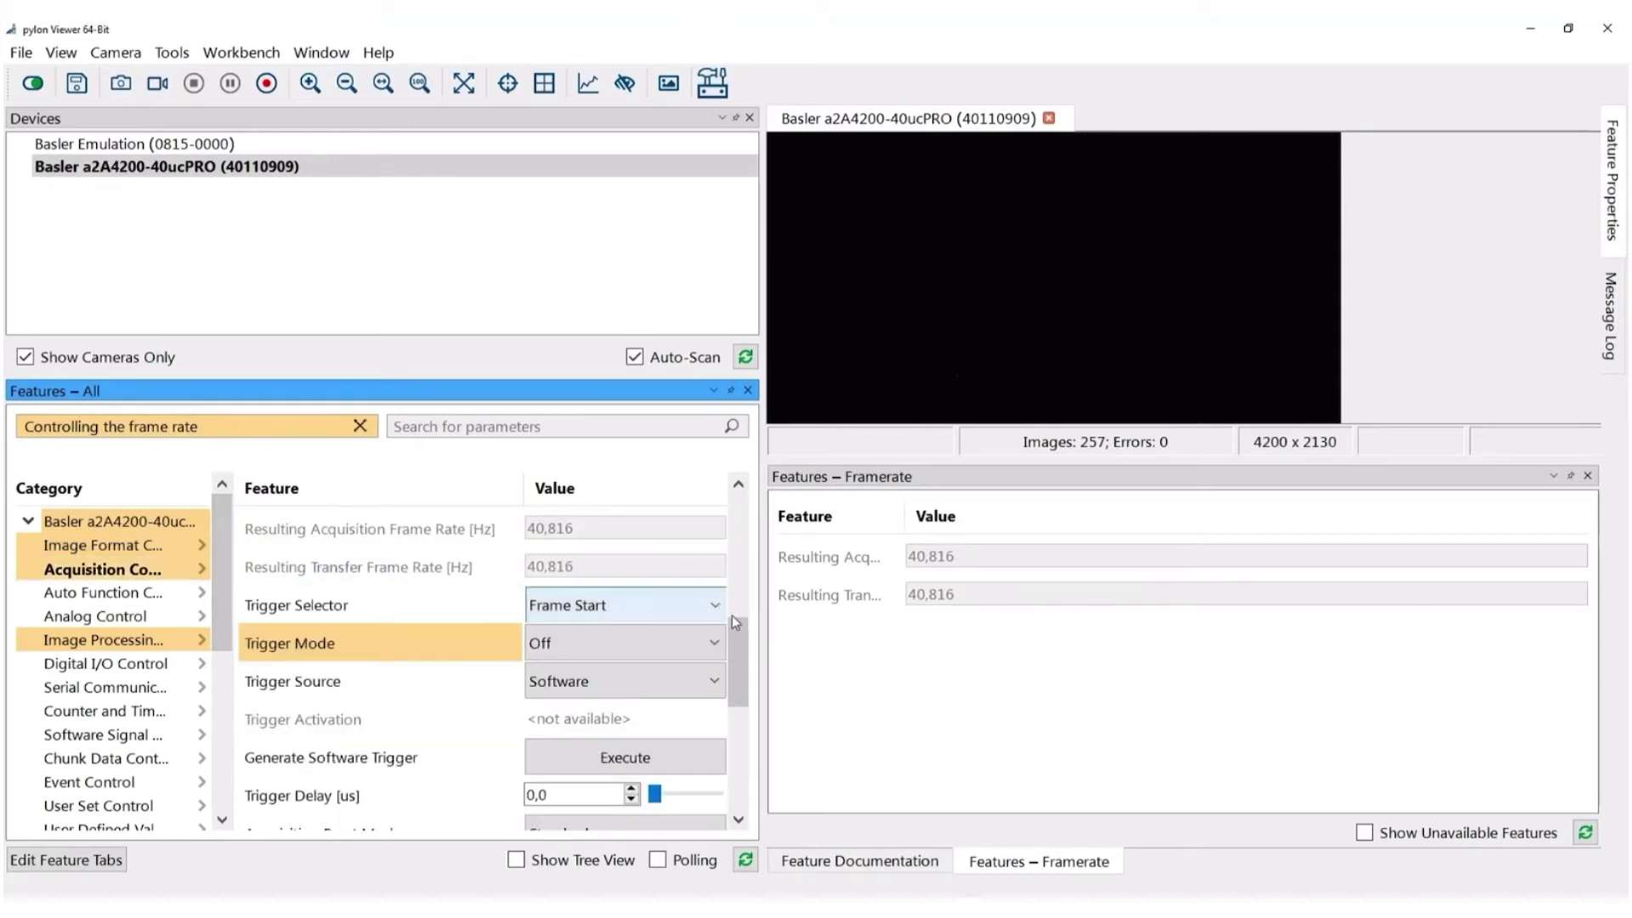
{"action": "left_click_drag", "start_coordinate": [739, 640], "coordinate": [738, 513]}
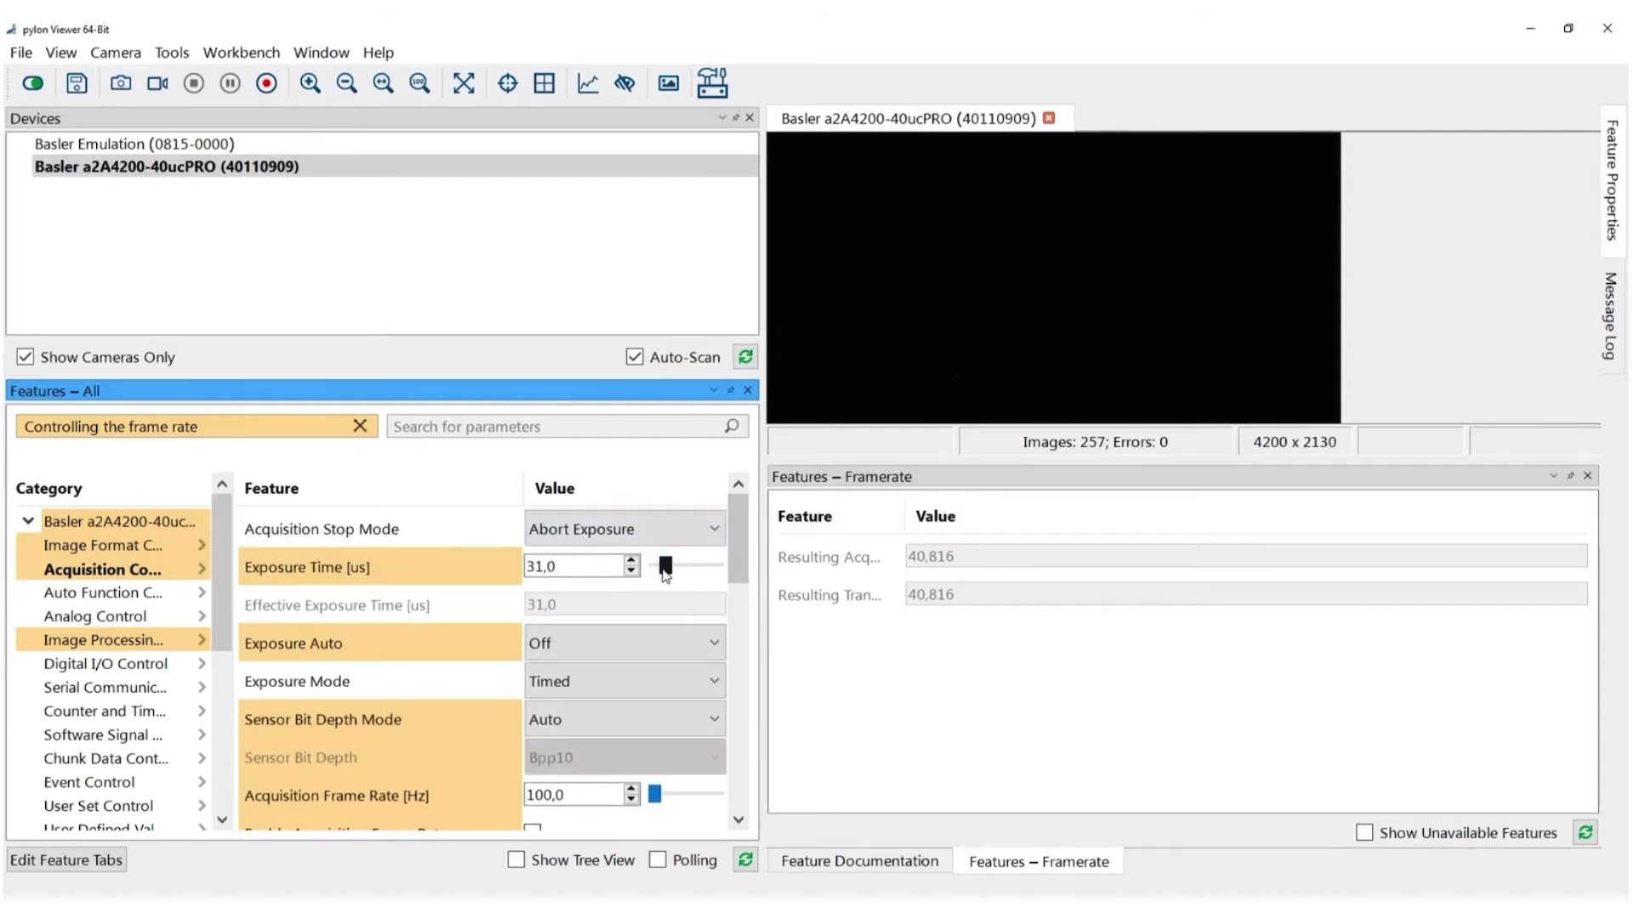
{"action": "left_click_drag", "start_coordinate": [666, 575], "coordinate": [707, 575]}
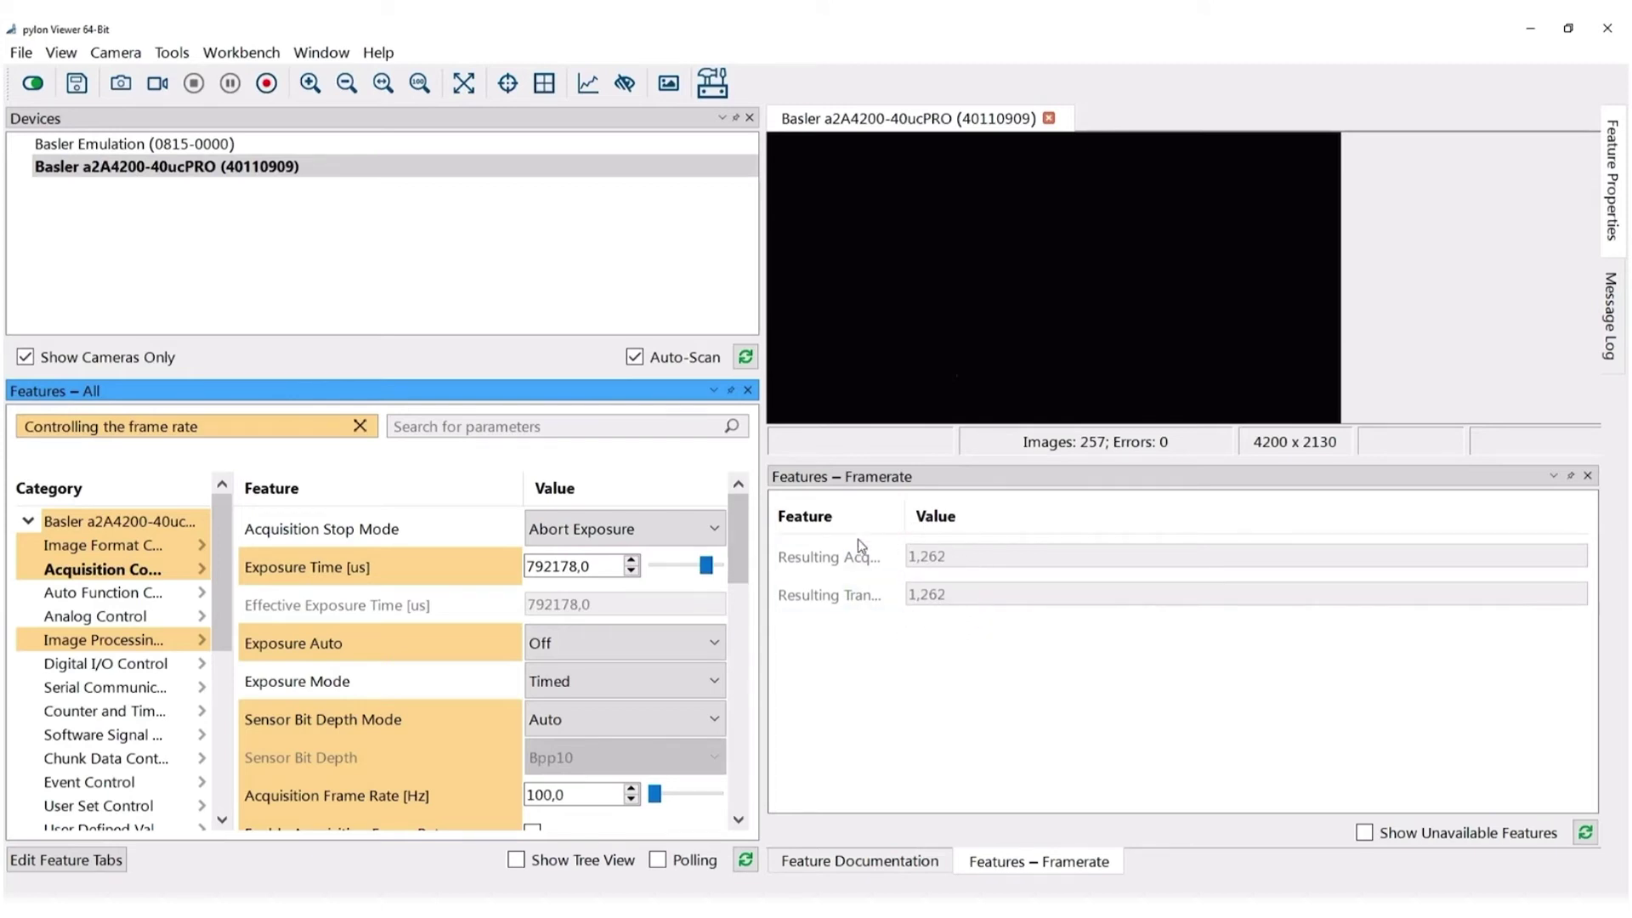
{"action": "left_click_drag", "start_coordinate": [706, 566], "coordinate": [676, 578]}
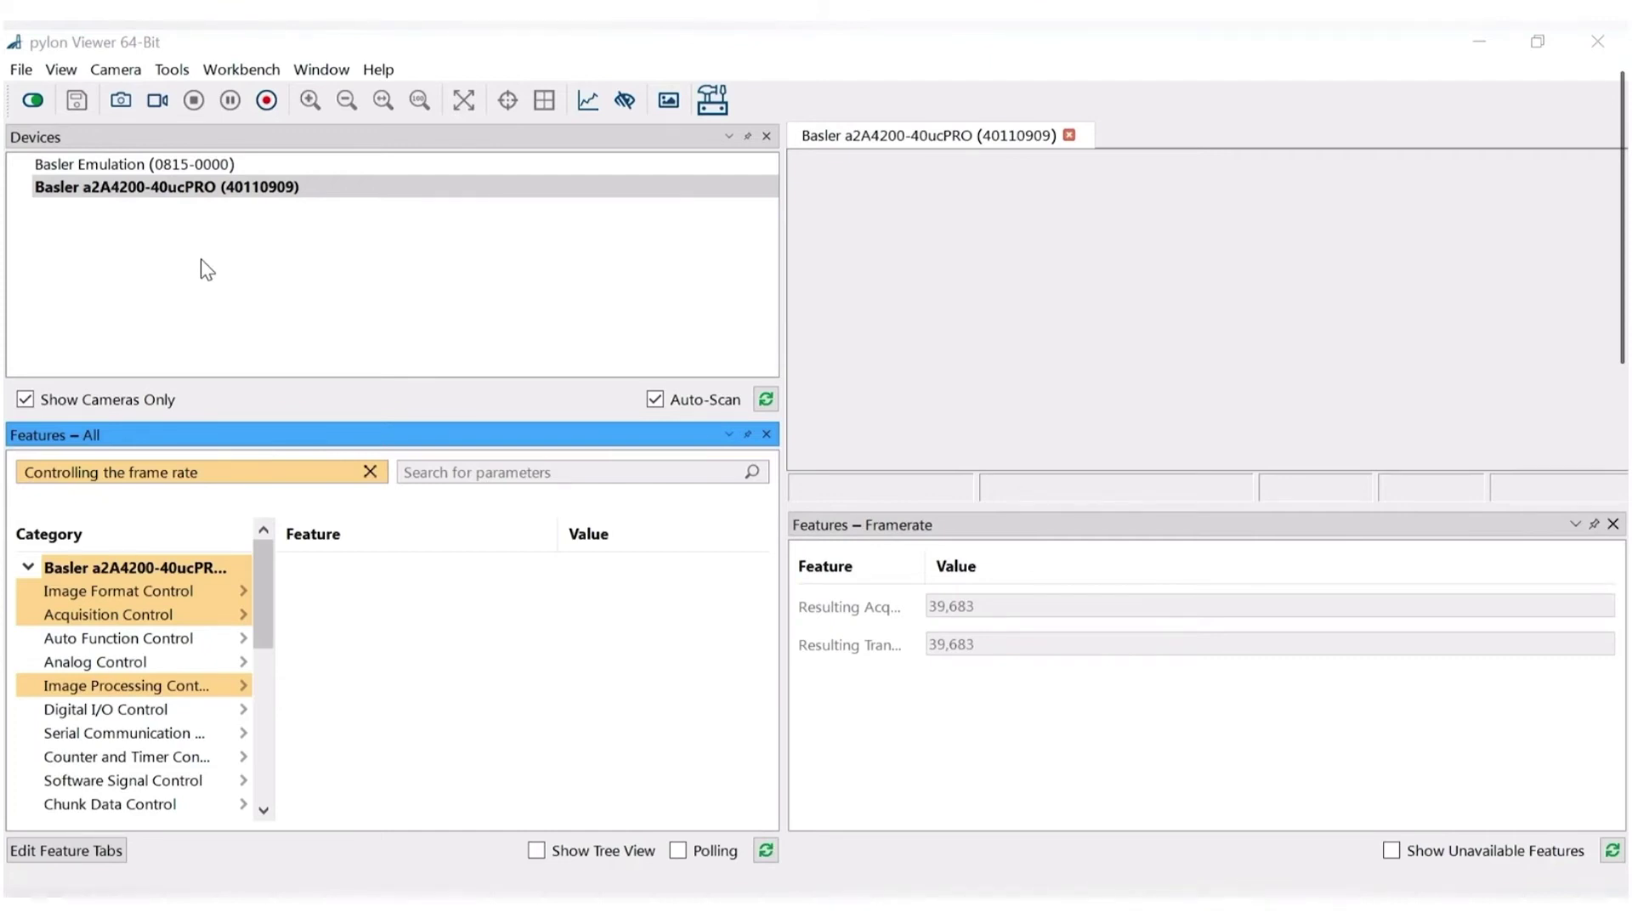
In Device Control, switch Device Link Throughput Limit Mode to Off.
{"action": "left_click_drag", "start_coordinate": [266, 583], "coordinate": [263, 677]}
{"action": "left_click", "coordinate": [204, 666]}
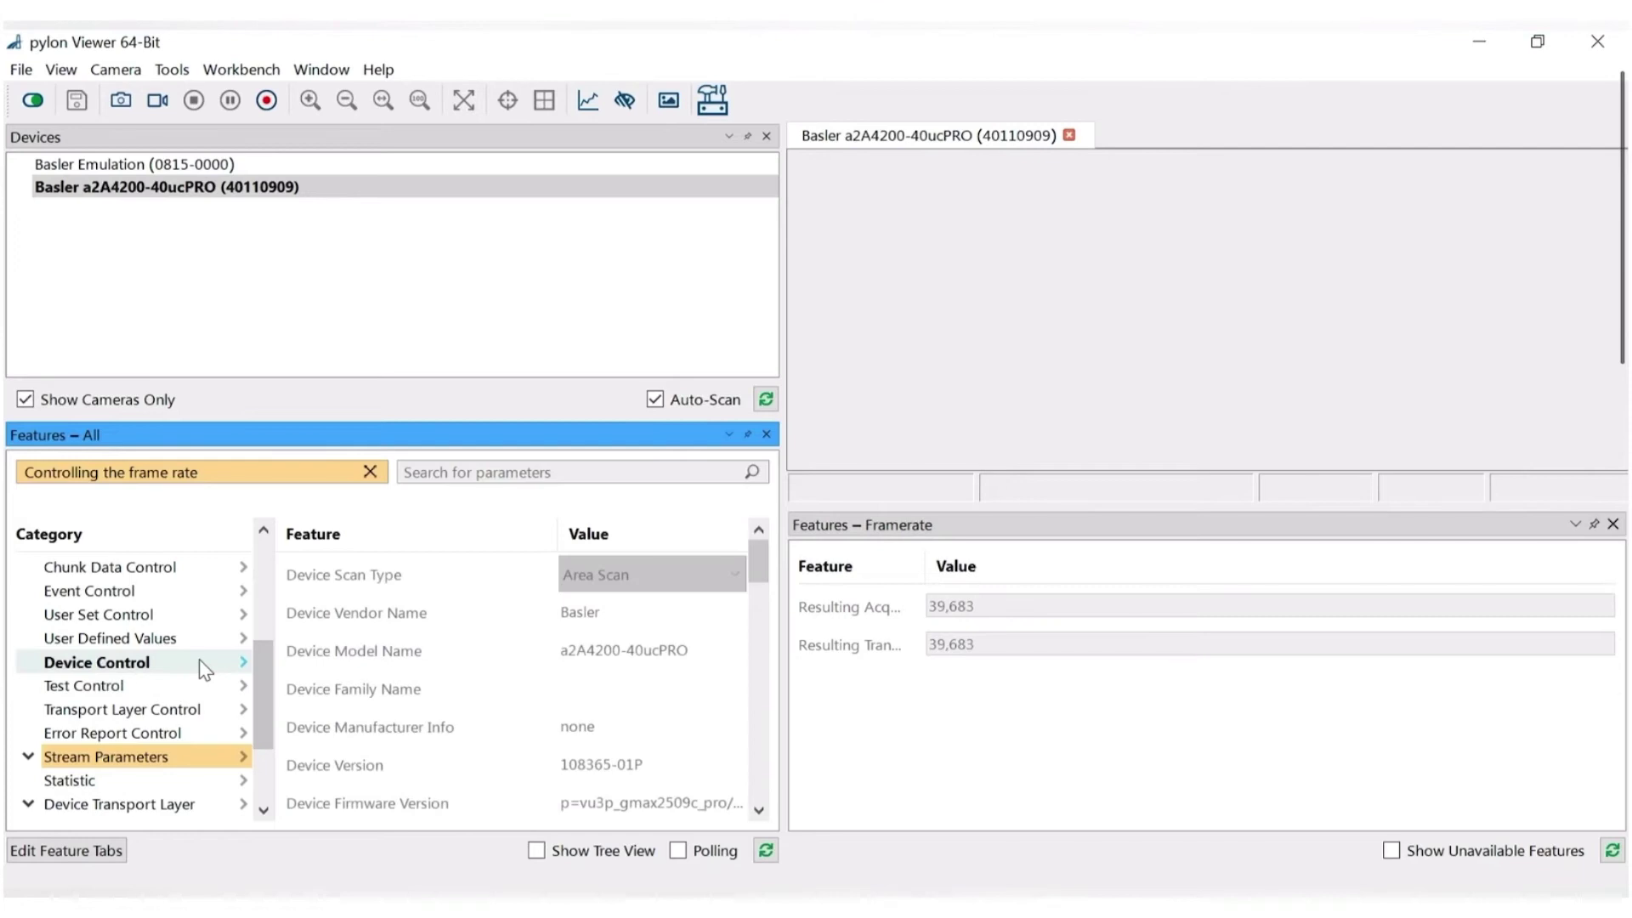
{"action": "left_click_drag", "start_coordinate": [759, 556], "coordinate": [755, 644]}
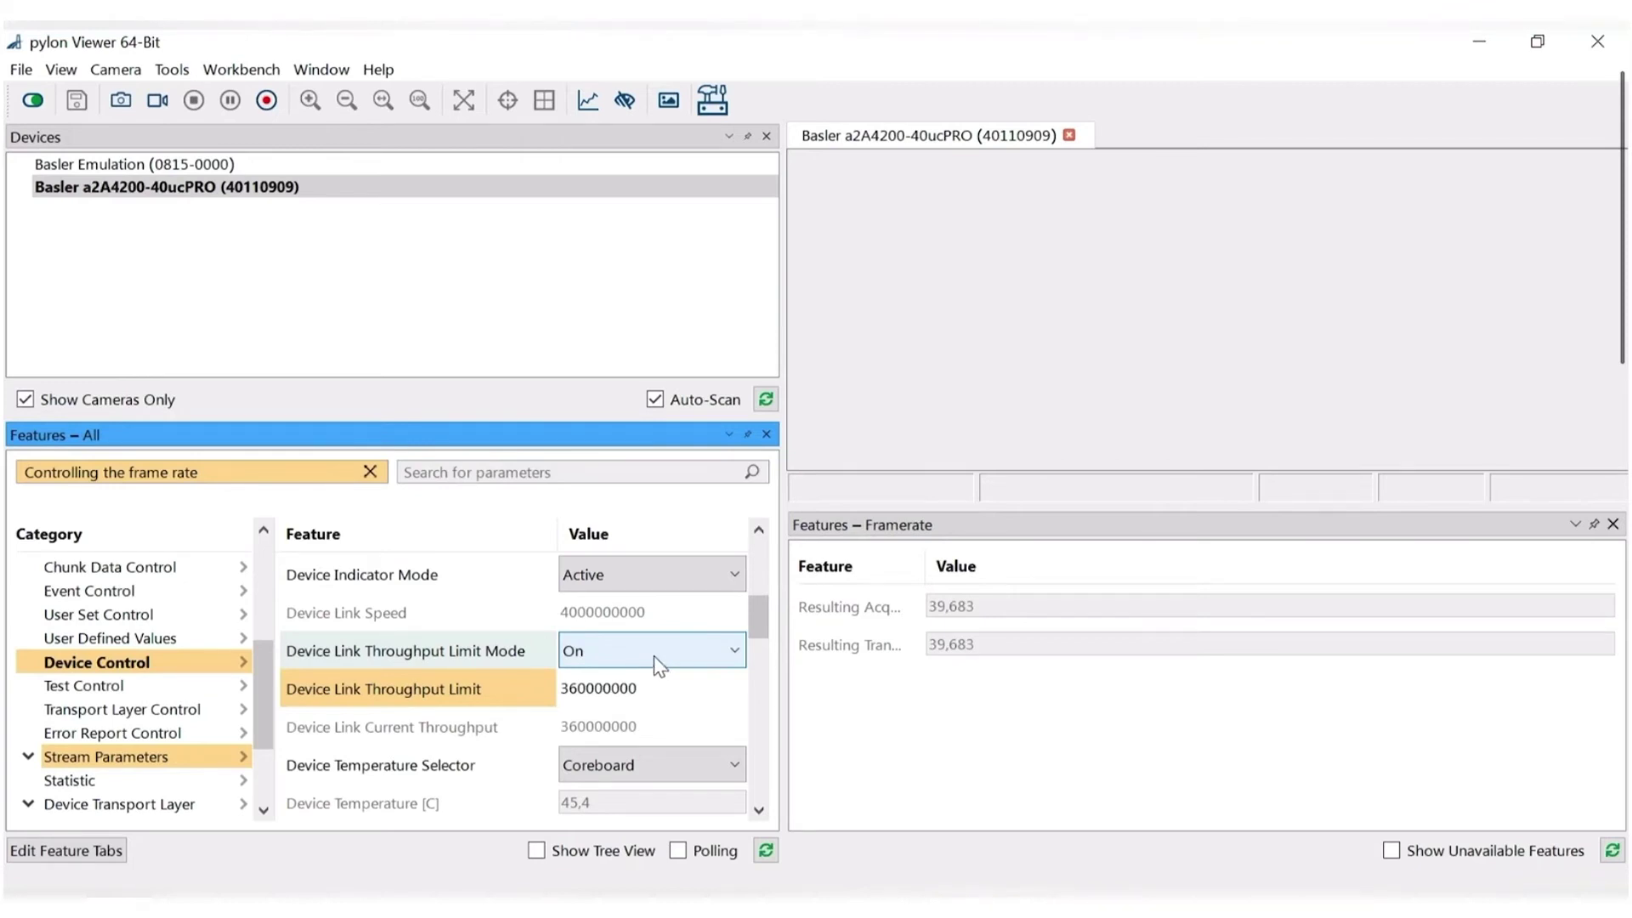
{"action": "left_click", "coordinate": [714, 659]}
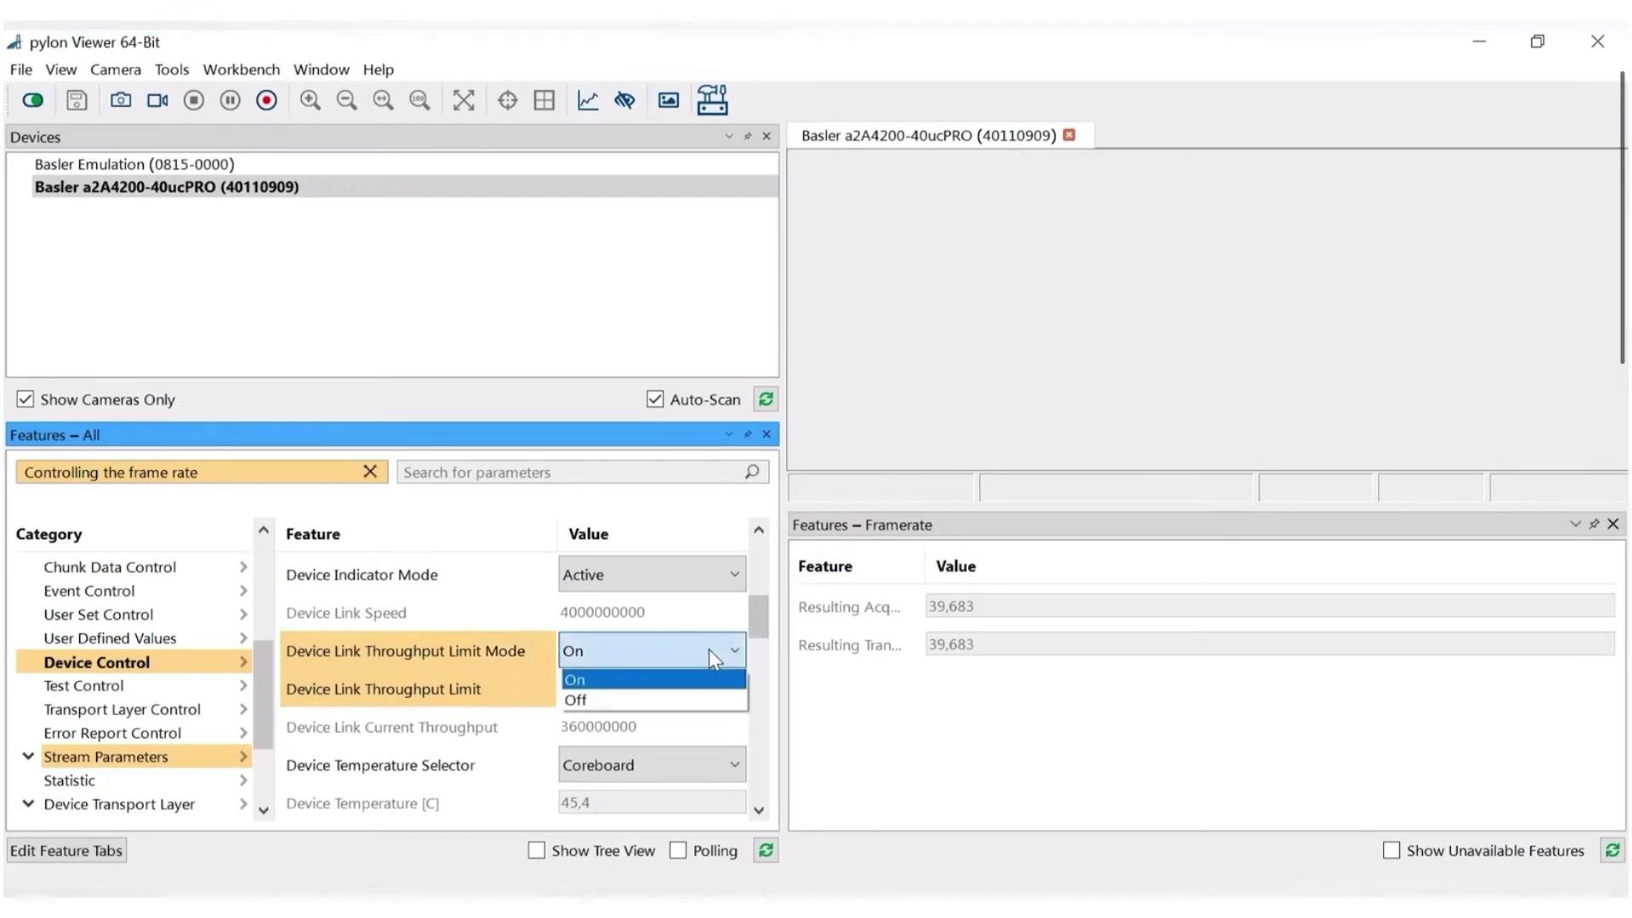
{"action": "left_click", "coordinate": [600, 702]}
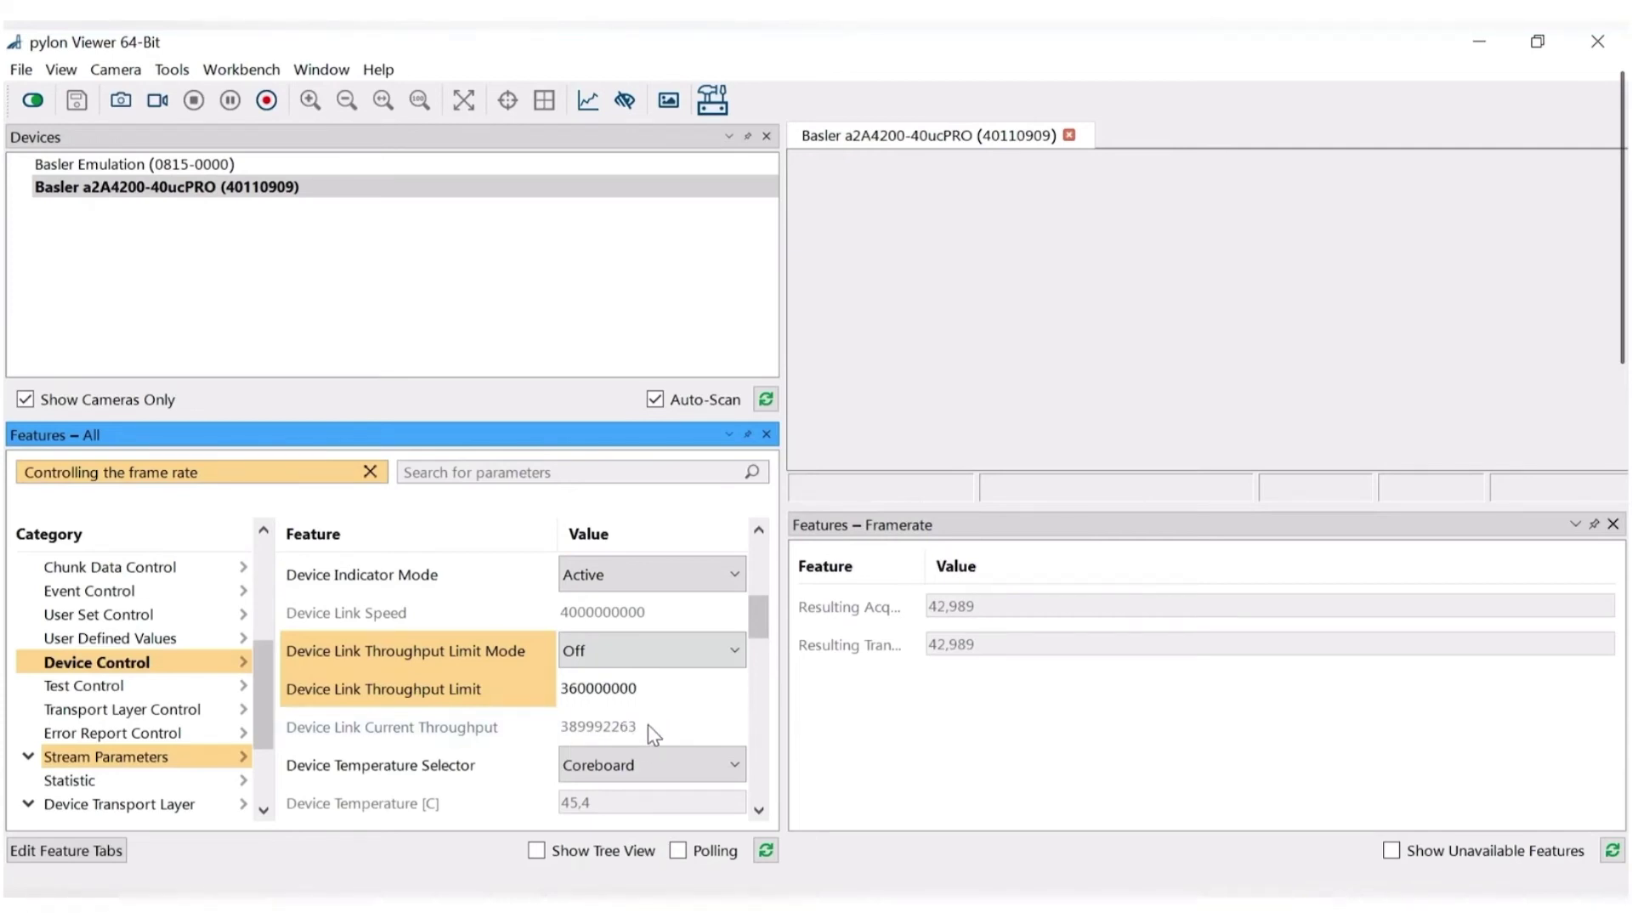
Set Device Link Throughput Limit to 389992263 and switch the limit mode back On.
{"action": "left_click", "coordinate": [660, 686]}
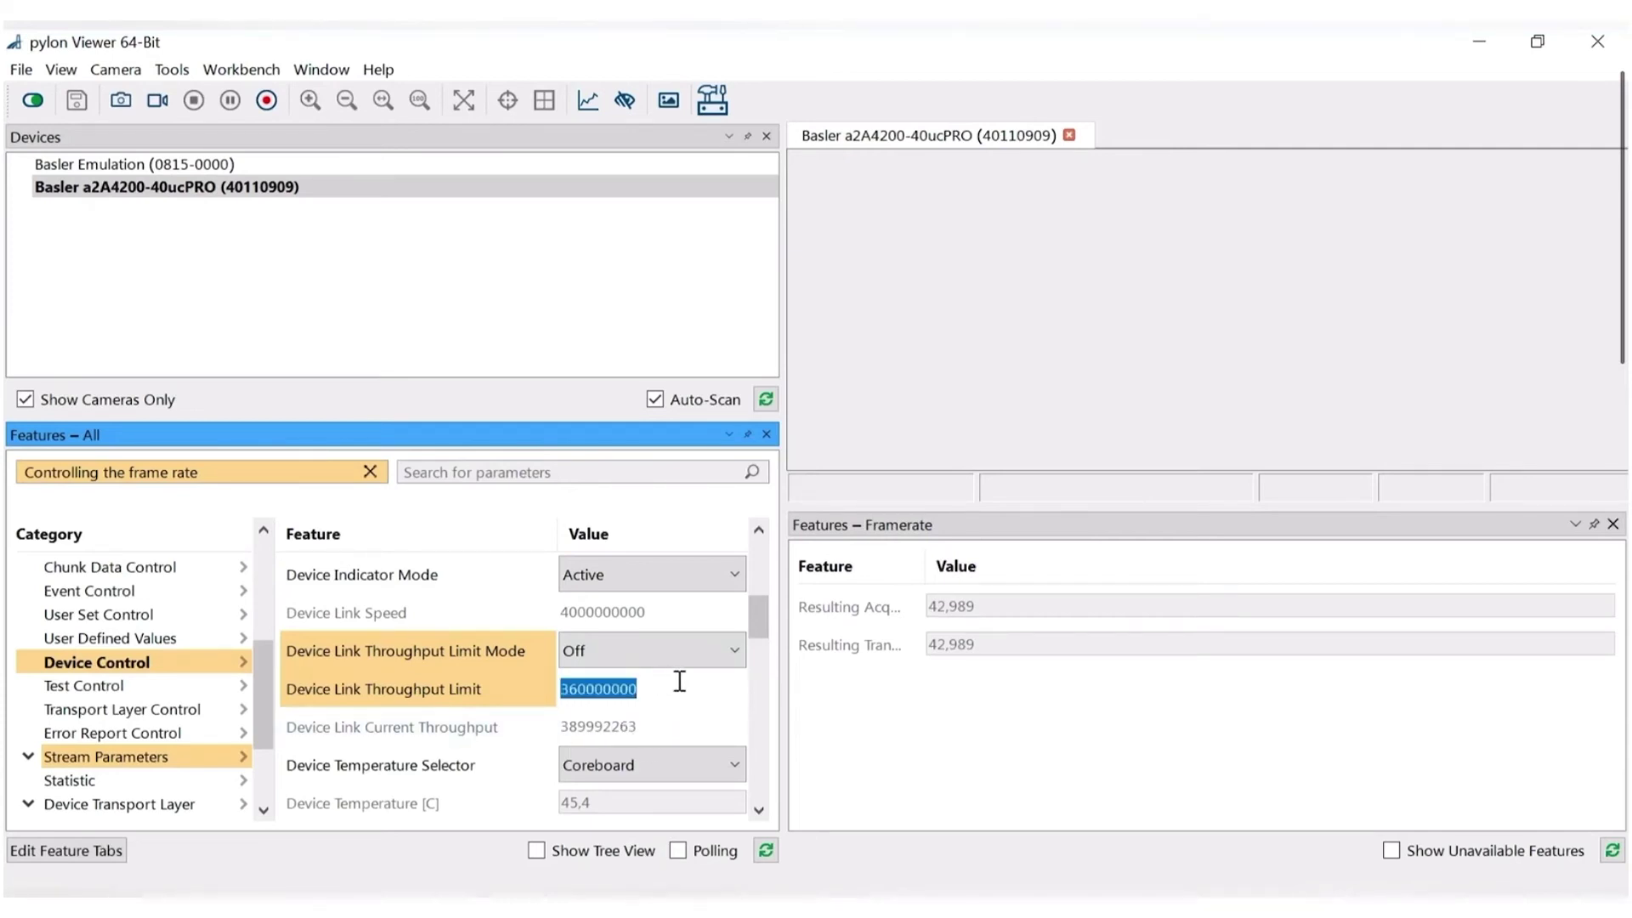
{"action": "type", "text": "3899922"}
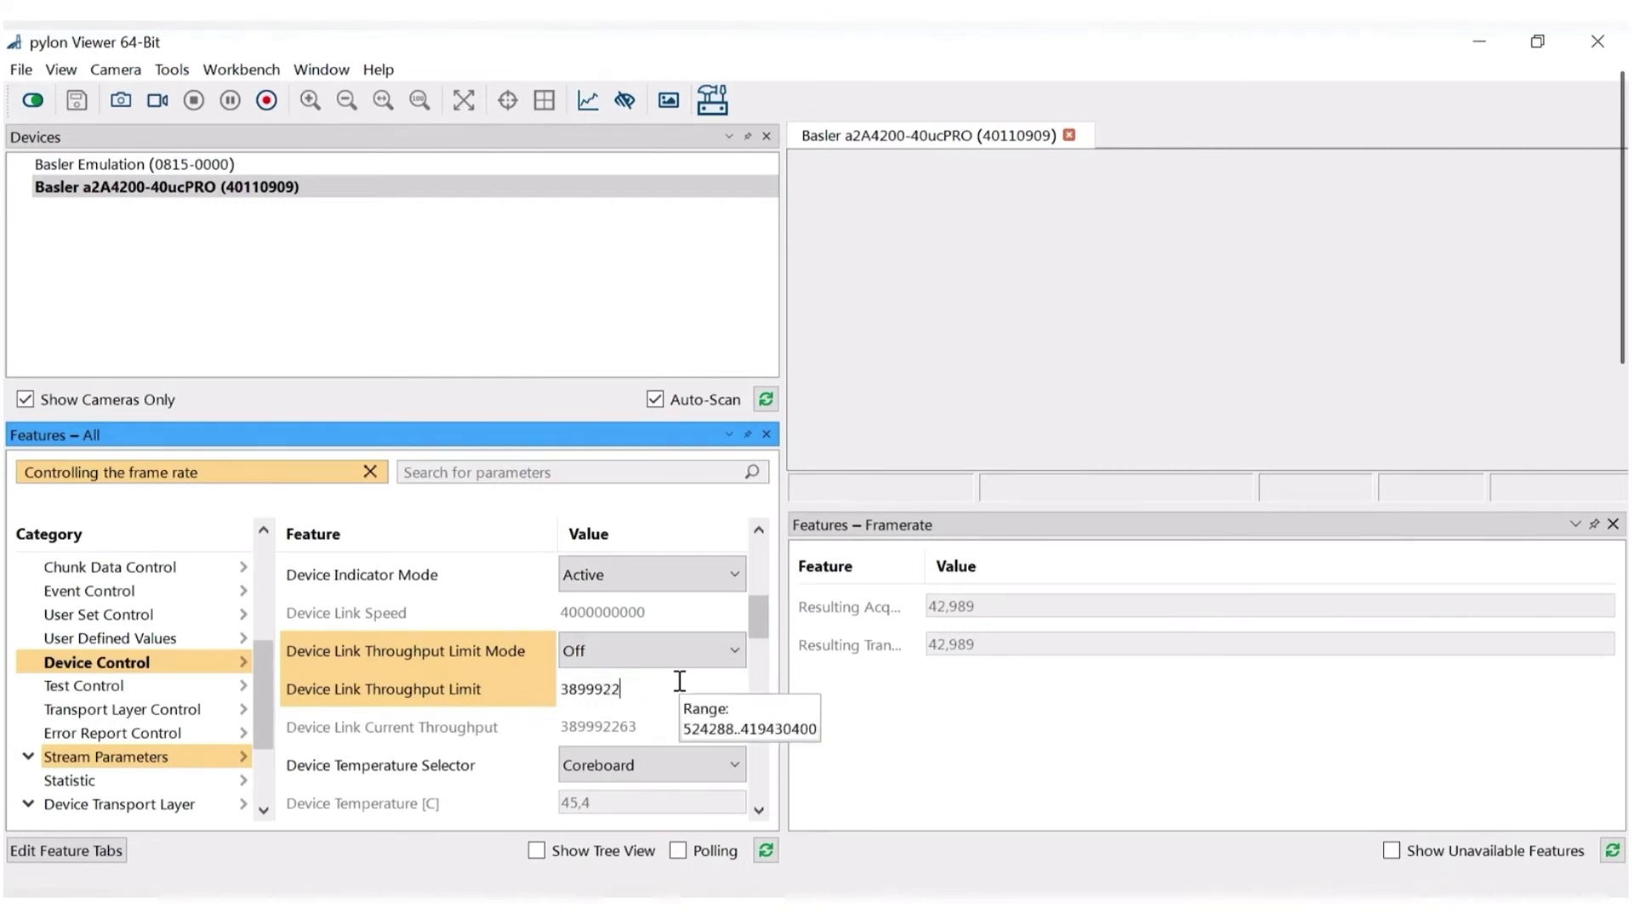
{"action": "type", "text": "63"}
{"action": "key", "text": "Return"}
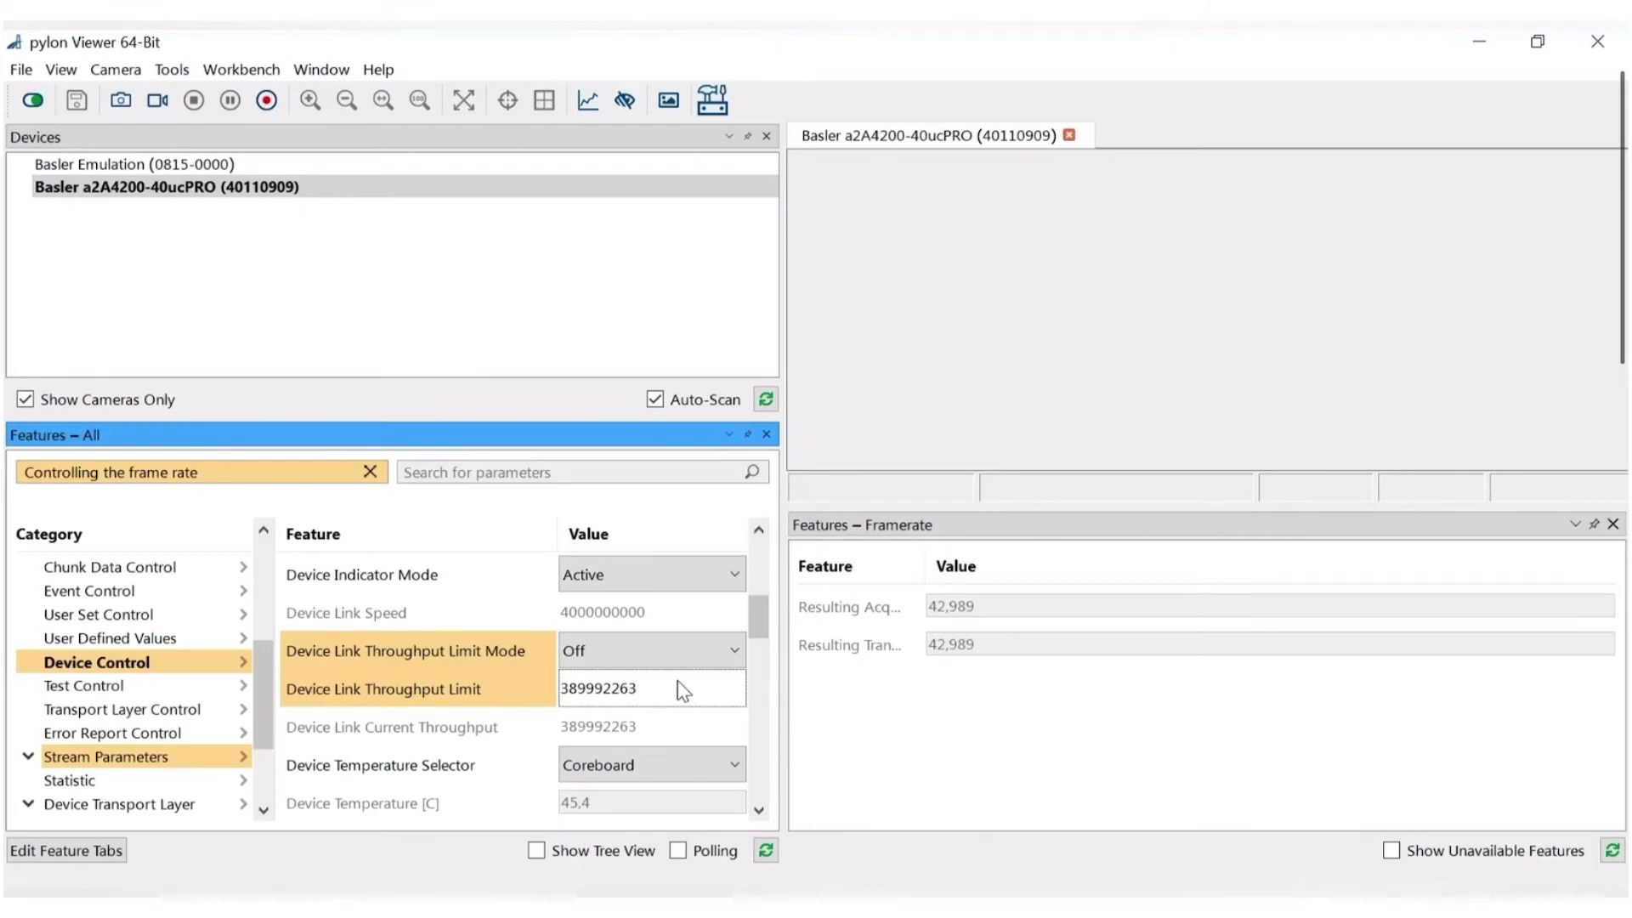
{"action": "left_click", "coordinate": [671, 639]}
{"action": "left_click", "coordinate": [668, 678]}
Raise Maximum Transfer Size in Stream Parameters from 1048576 to 3588044.
{"action": "left_click", "coordinate": [187, 758]}
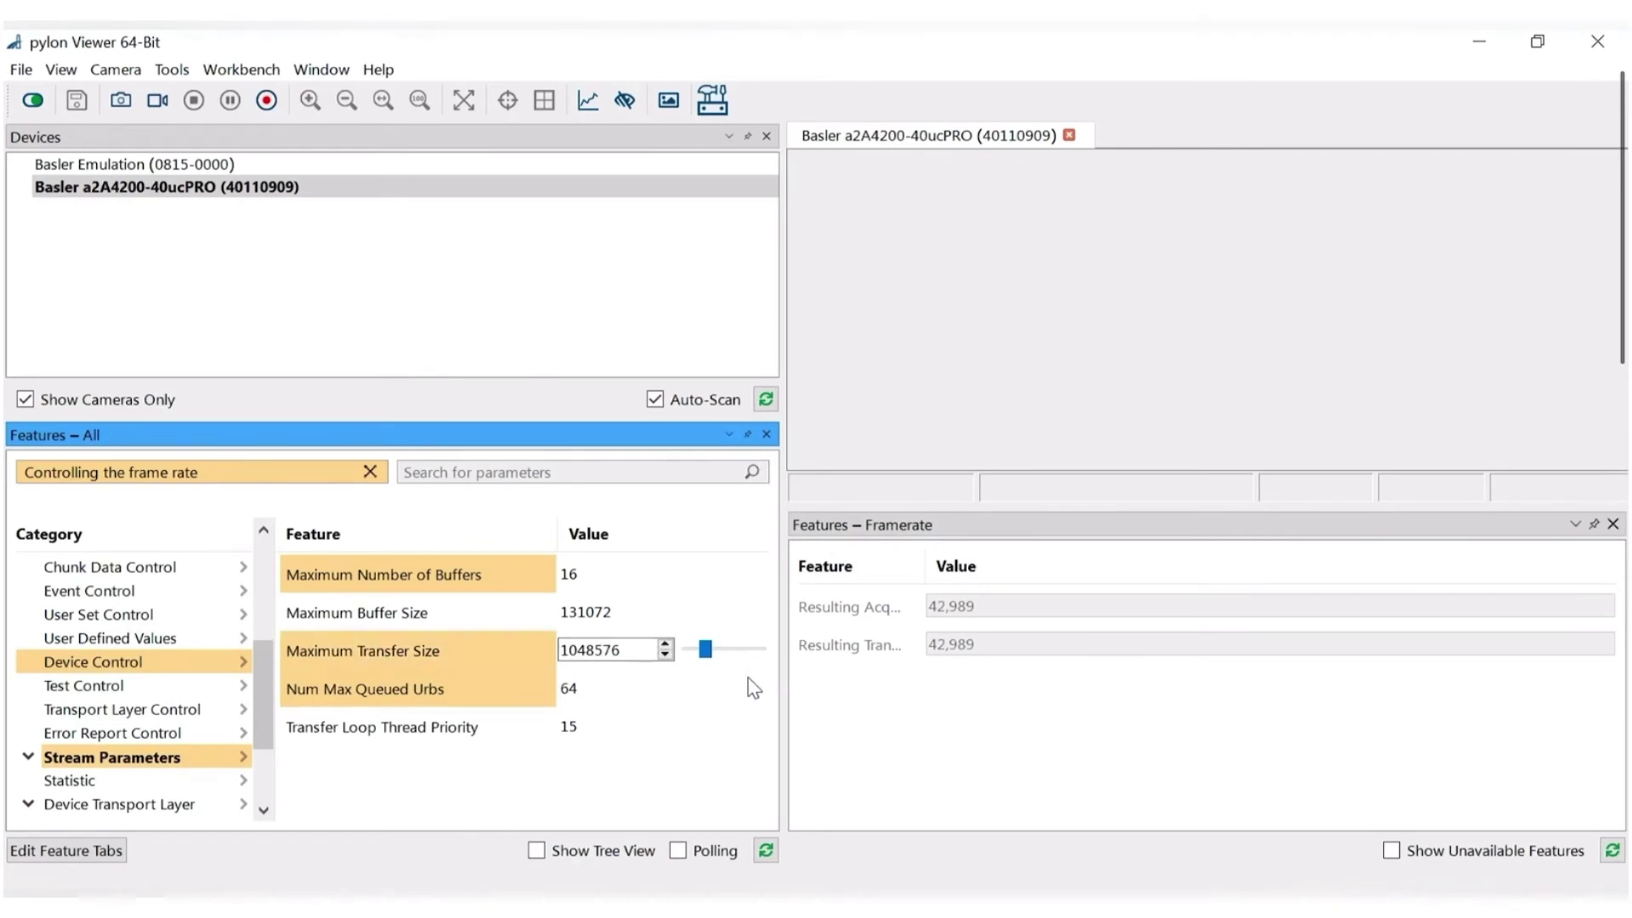
{"action": "mouse_move", "coordinate": [740, 677]}
{"action": "left_click_drag", "start_coordinate": [708, 656], "coordinate": [776, 659]}
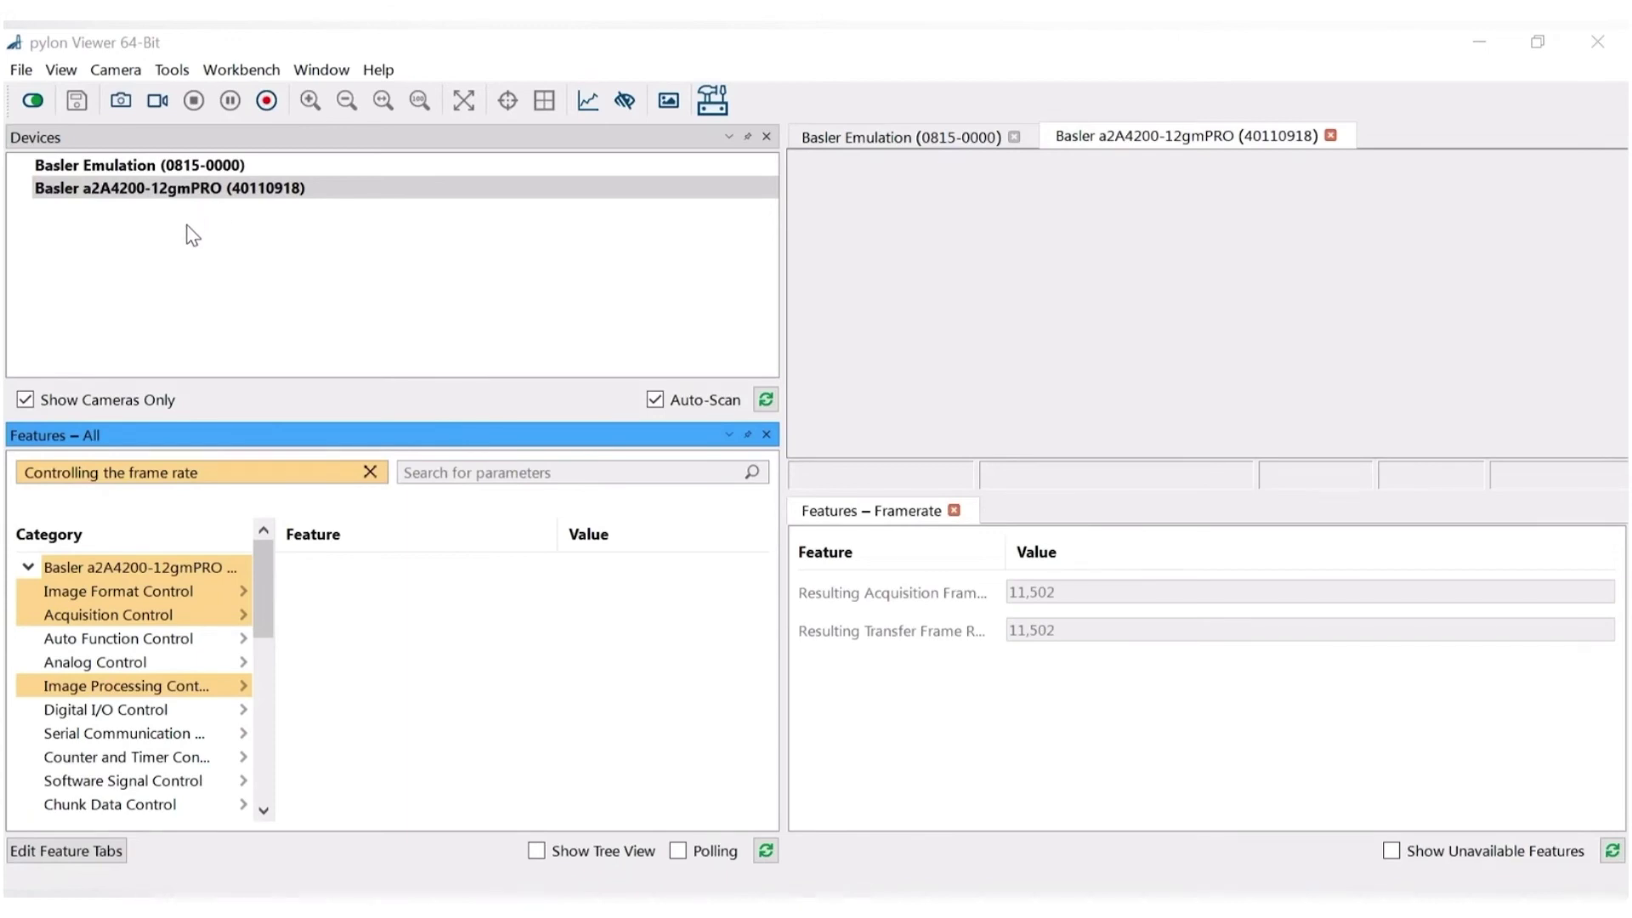
Show Transport Layer Control and set Packet Size to 1500 after correcting a mistyped 900.
{"action": "left_click_drag", "start_coordinate": [262, 564], "coordinate": [260, 680]}
{"action": "left_click", "coordinate": [187, 712]}
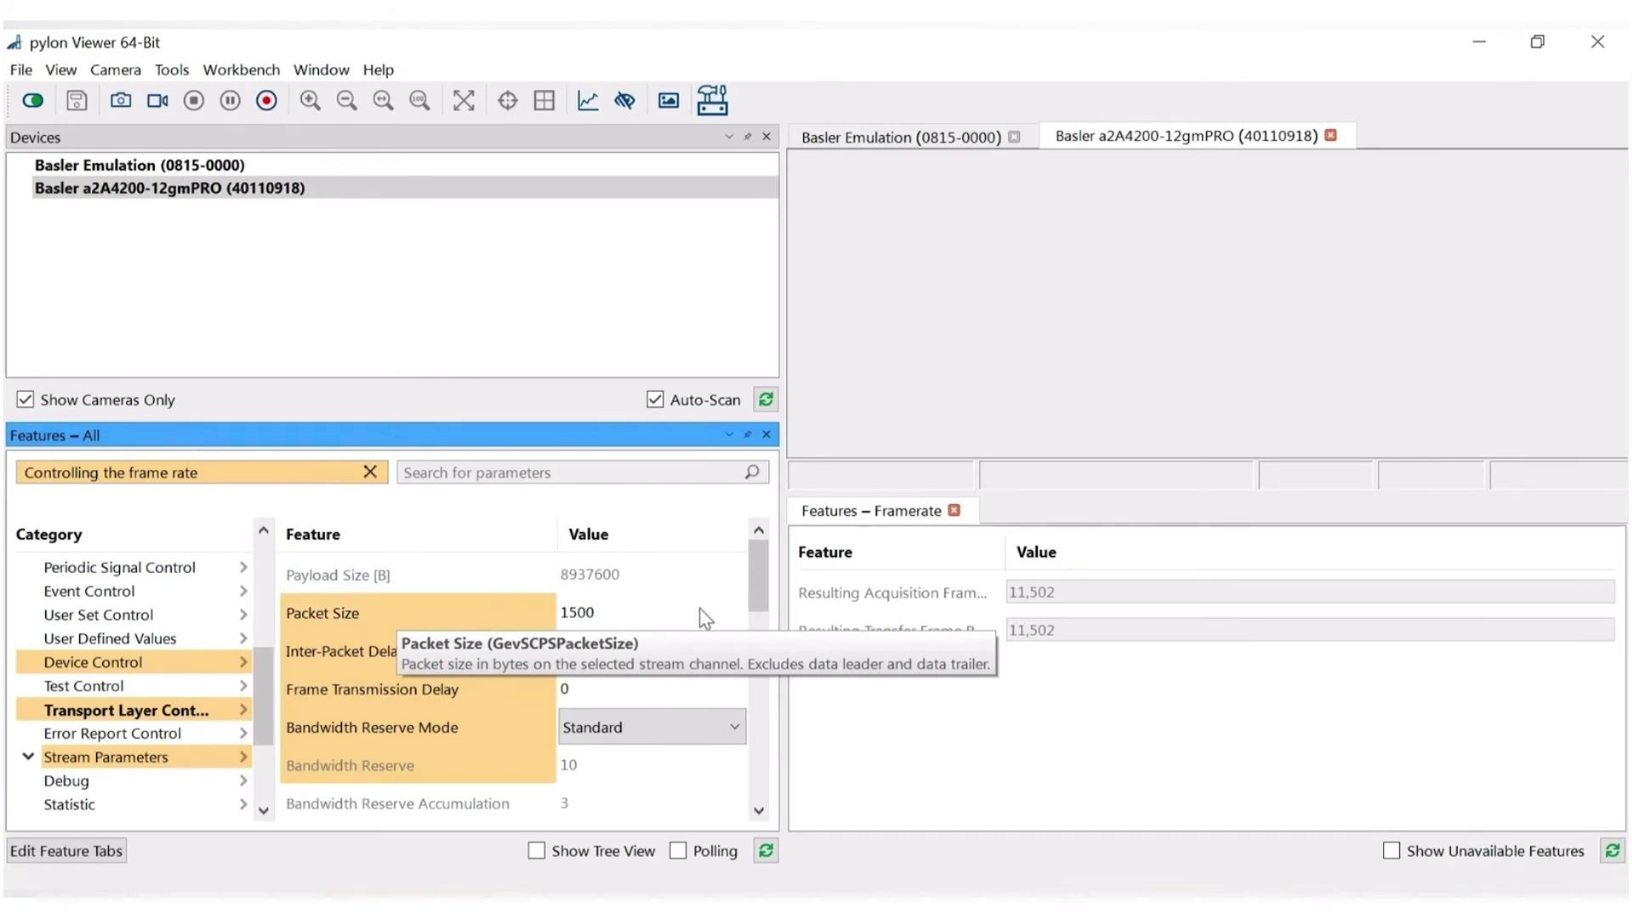
{"action": "left_click", "coordinate": [603, 622]}
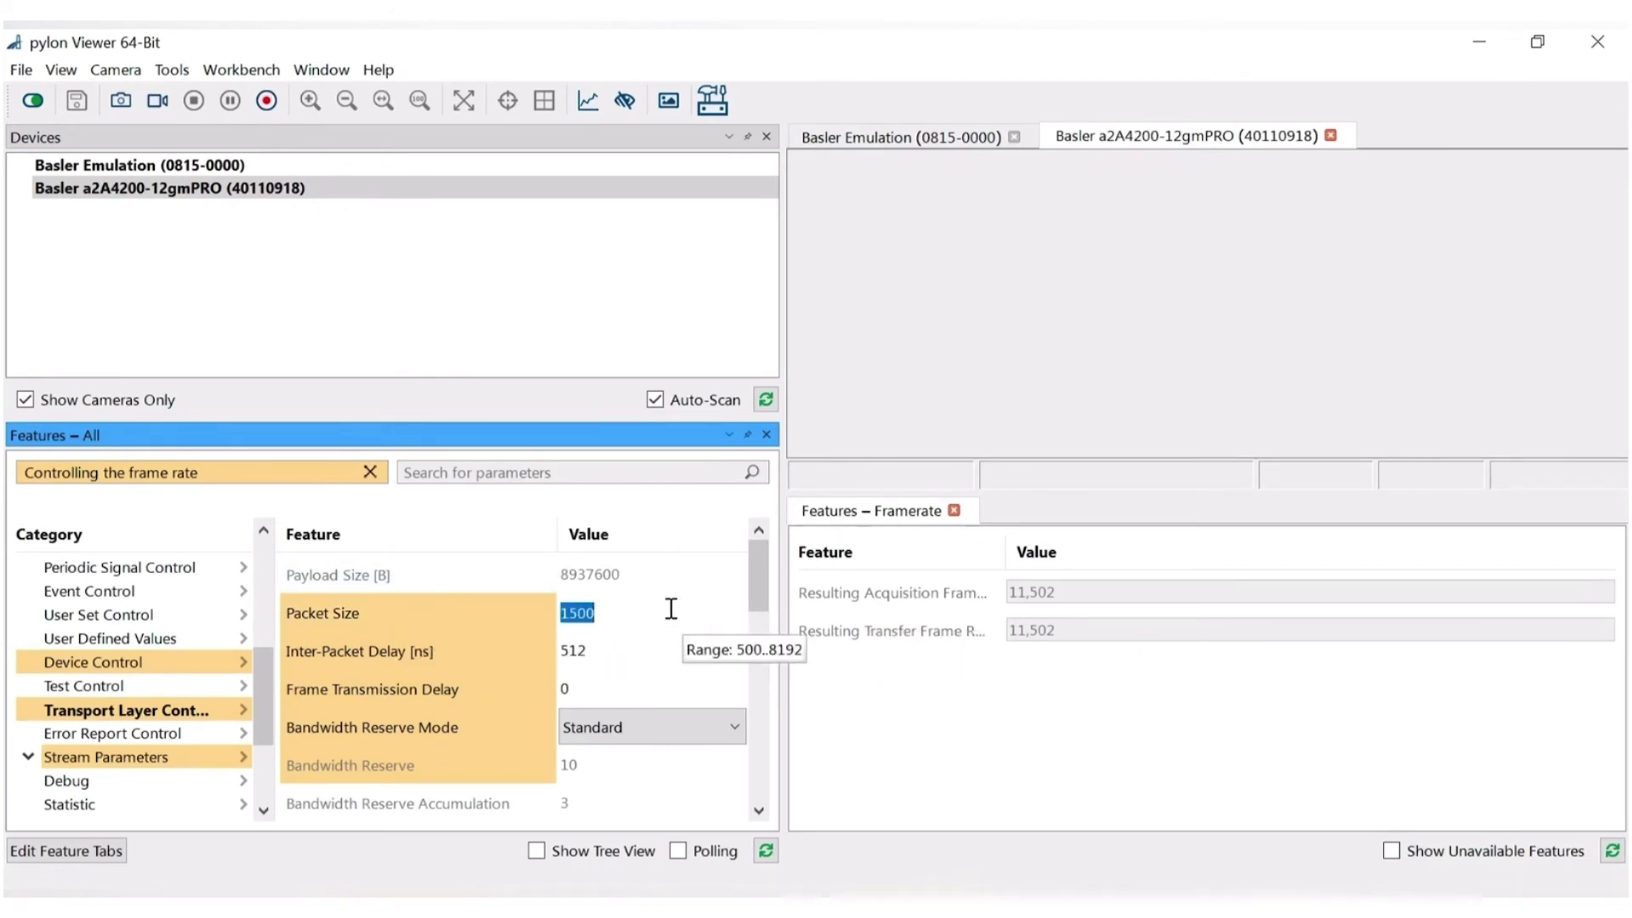
{"action": "type", "text": "900"}
{"action": "key", "text": "BackSpace"}
{"action": "key", "text": "BackSpace"}
{"action": "key", "text": "BackSpace"}
{"action": "key", "text": "BackSpace"}
{"action": "type", "text": "1500"}
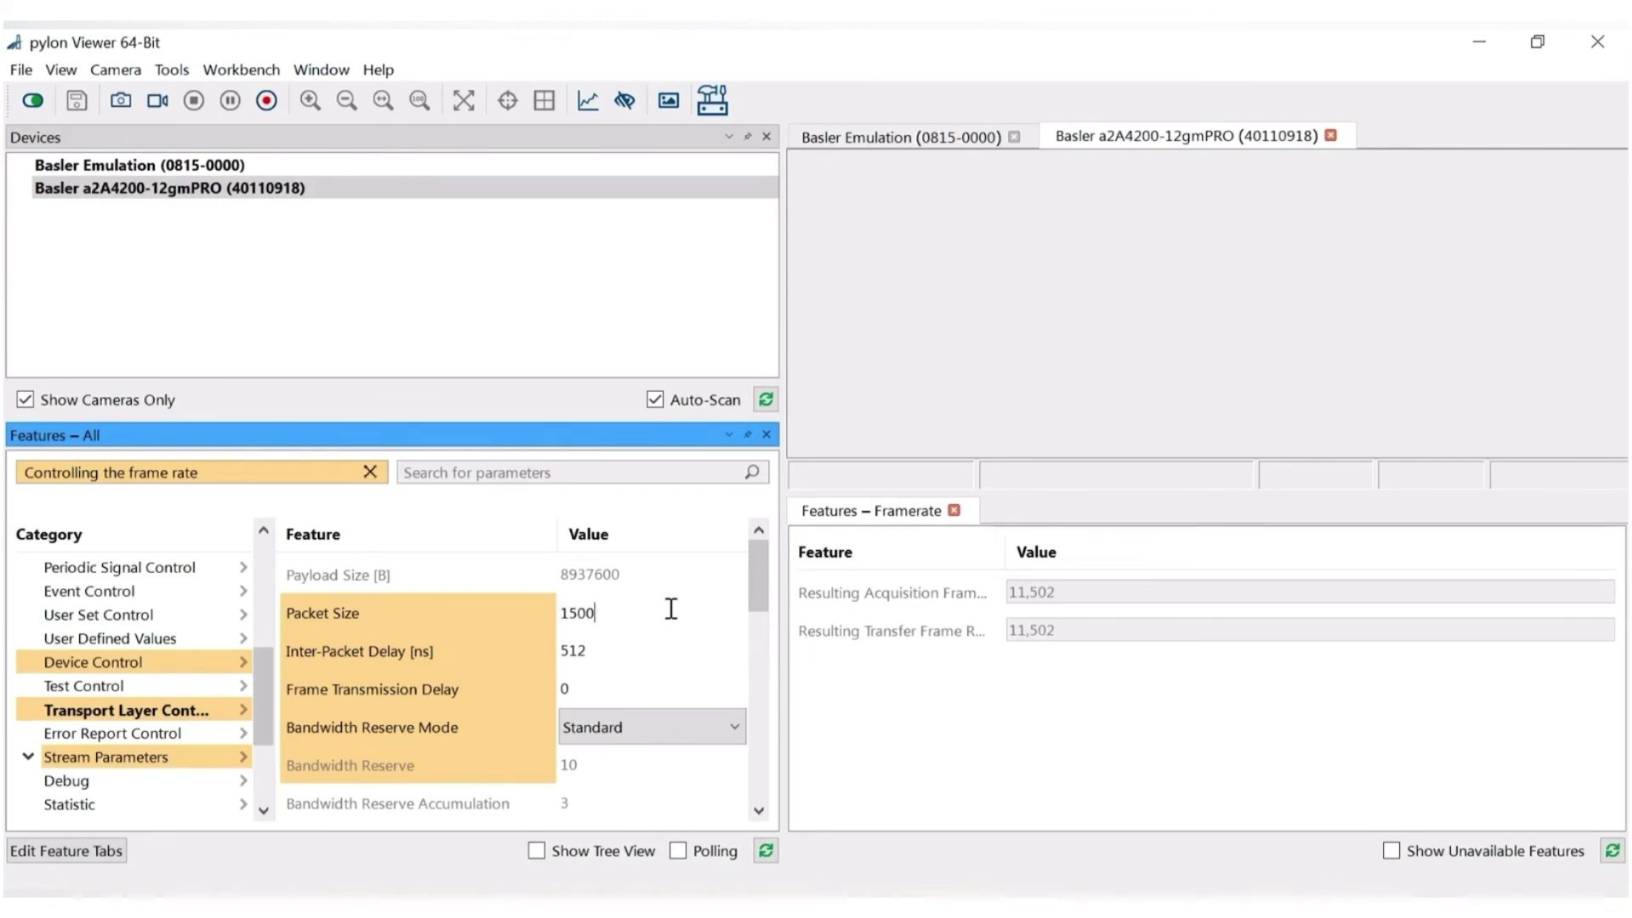
Set Inter-Packet Delay to 0.
{"action": "double_click", "coordinate": [587, 653]}
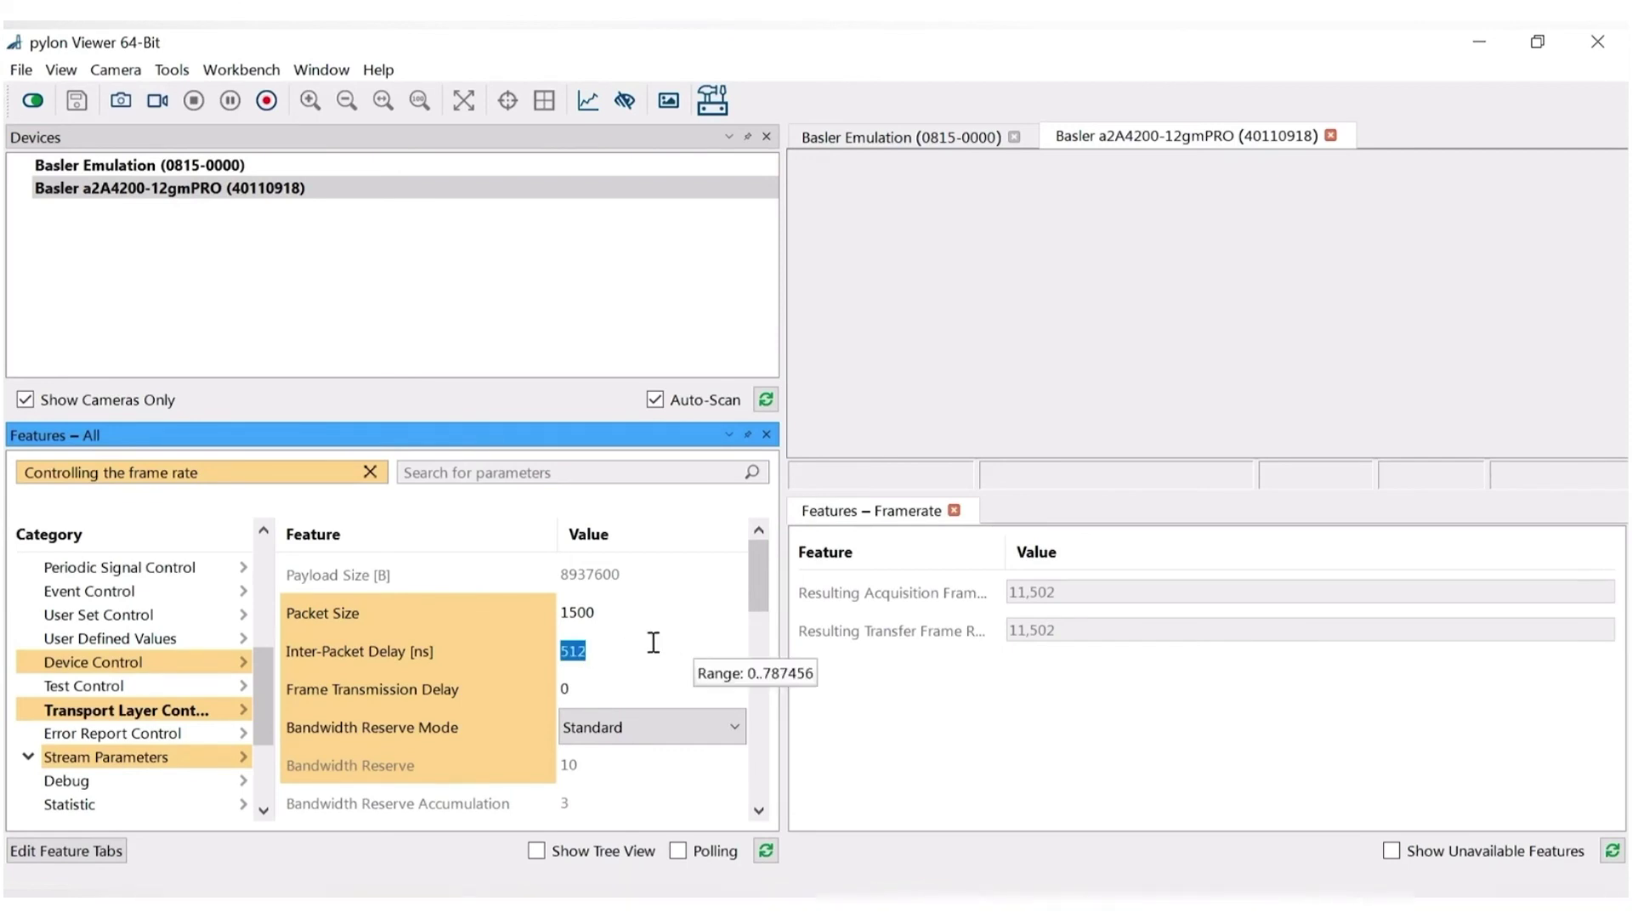
{"action": "type", "text": "0"}
{"action": "key", "text": "Return"}
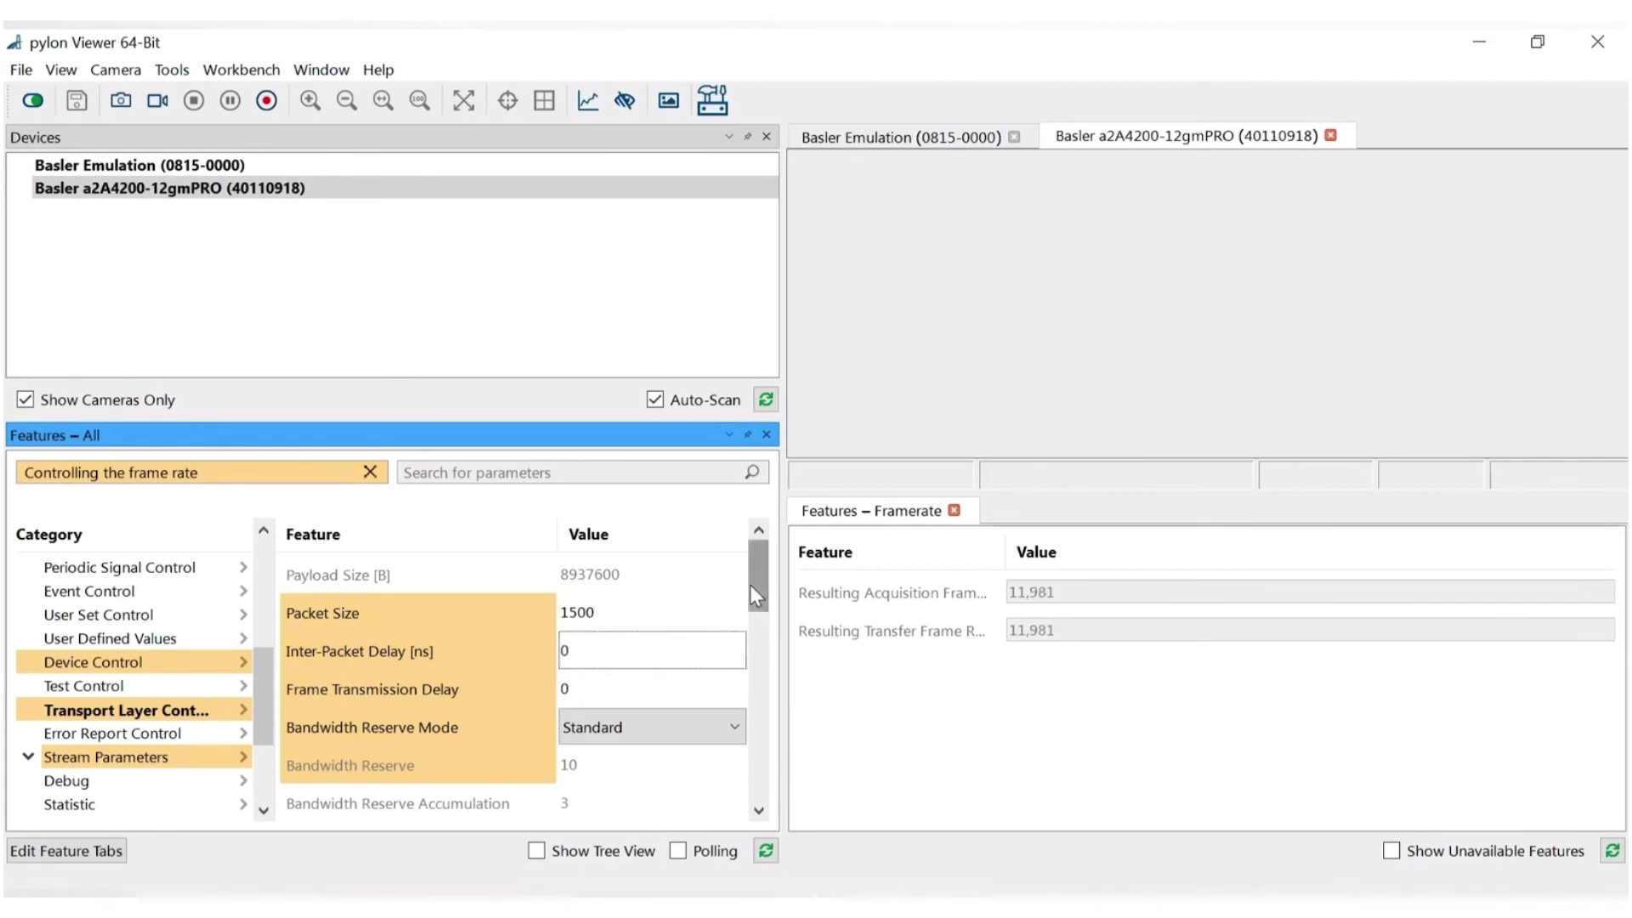
Change Bandwidth Reserve Mode to Performance, dropping the reserve to 3.
{"action": "left_click_drag", "start_coordinate": [752, 583], "coordinate": [754, 616]}
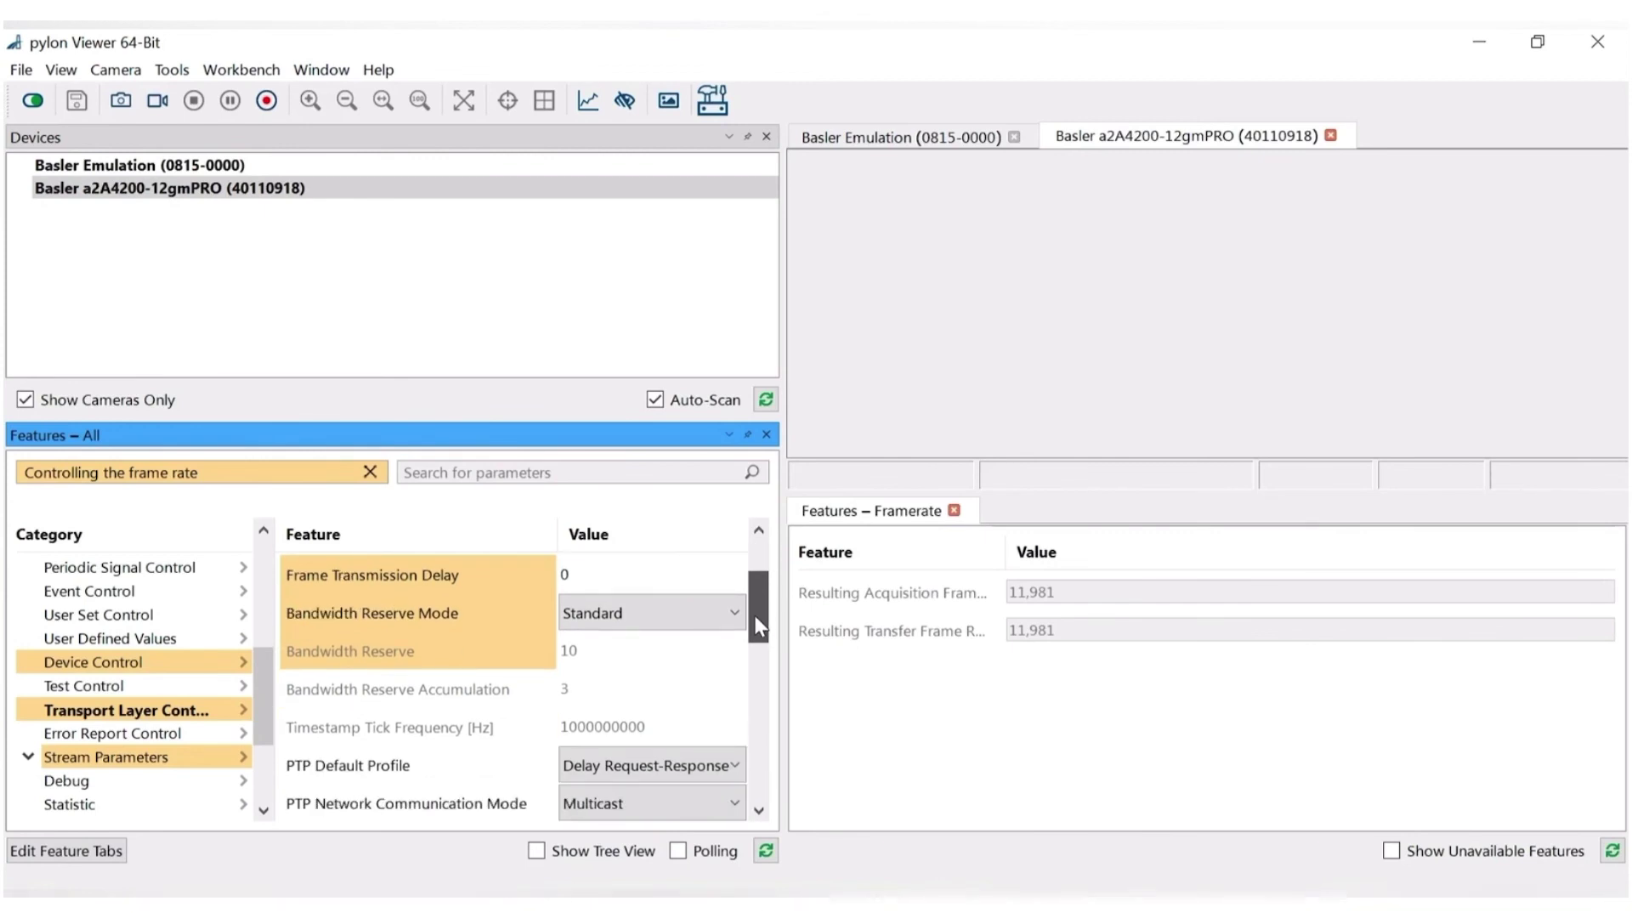
{"action": "mouse_move", "coordinate": [494, 623]}
{"action": "left_click", "coordinate": [681, 628]}
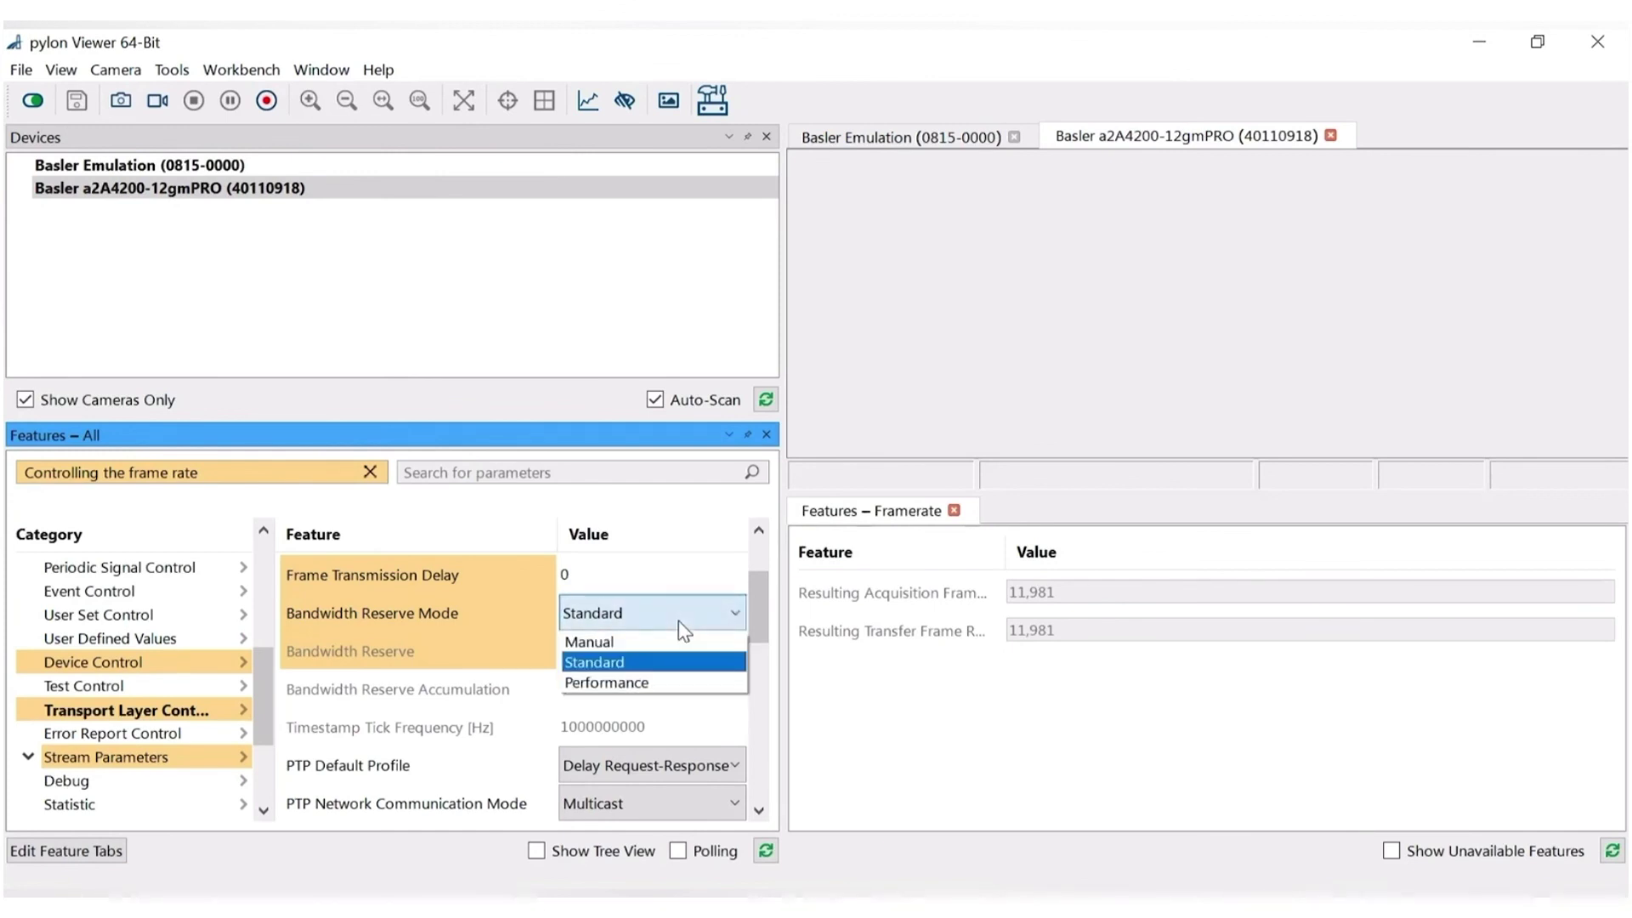
{"action": "left_click", "coordinate": [642, 684]}
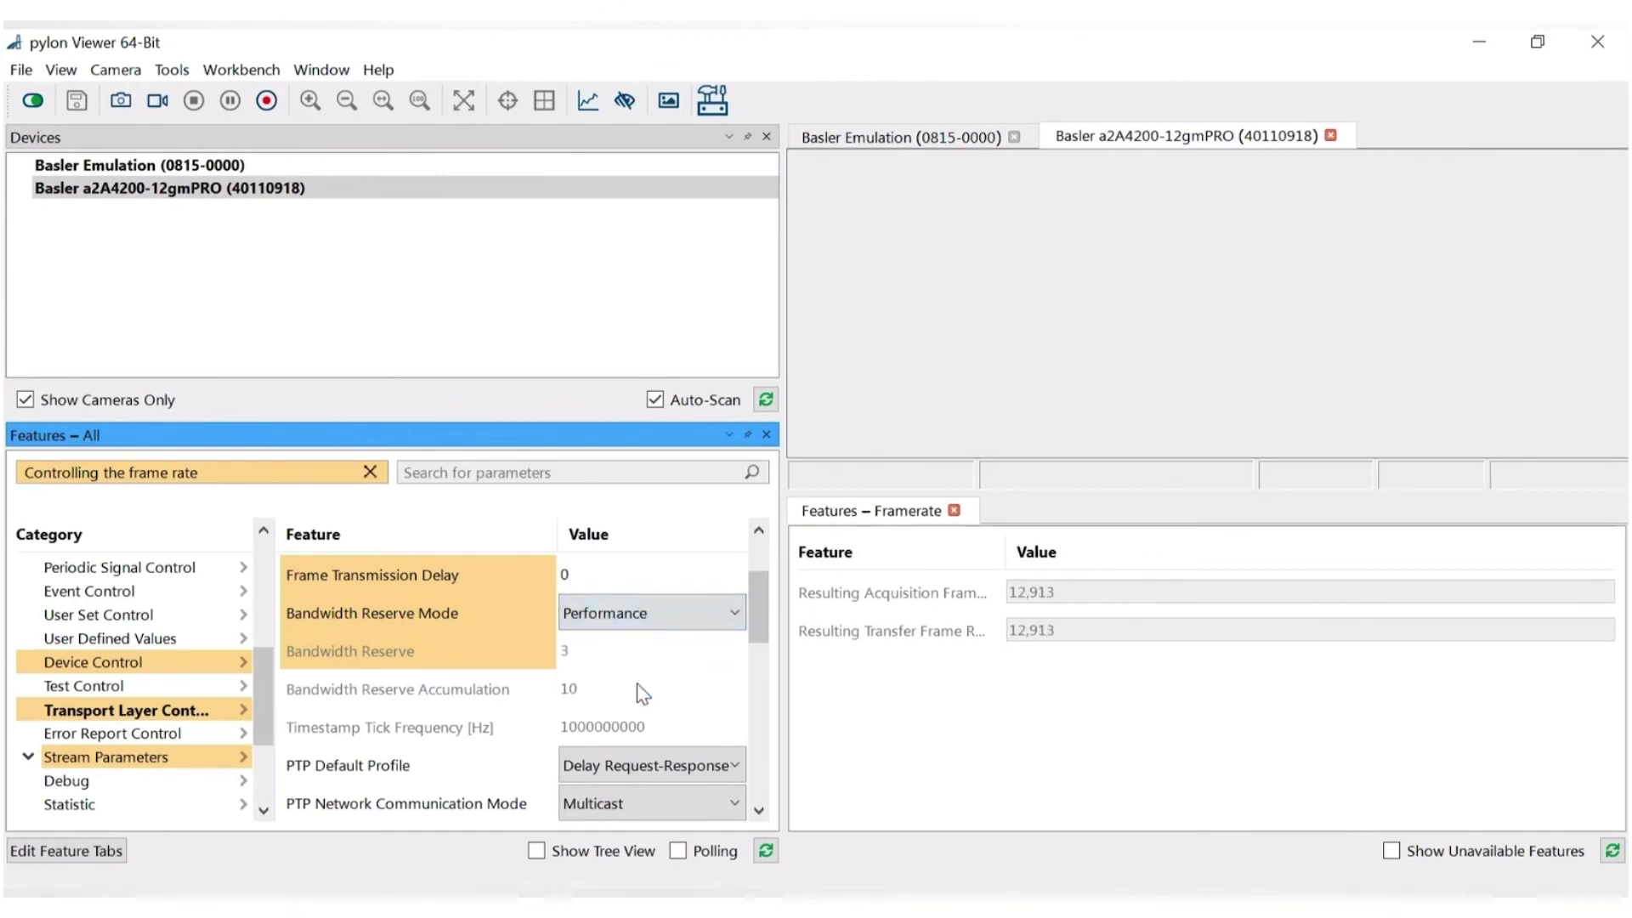